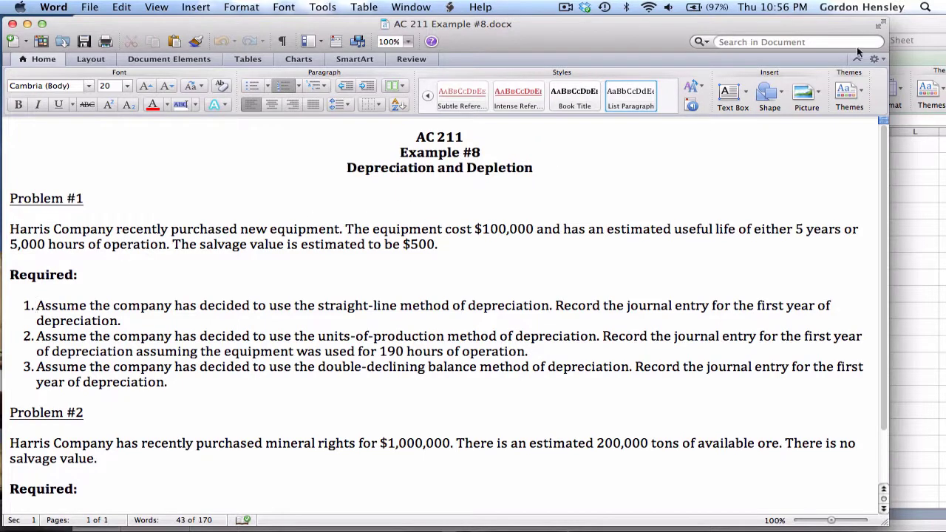
Enter Depreciation Expense in A2 and Accumulated Depreciation in A3.
click(904, 33)
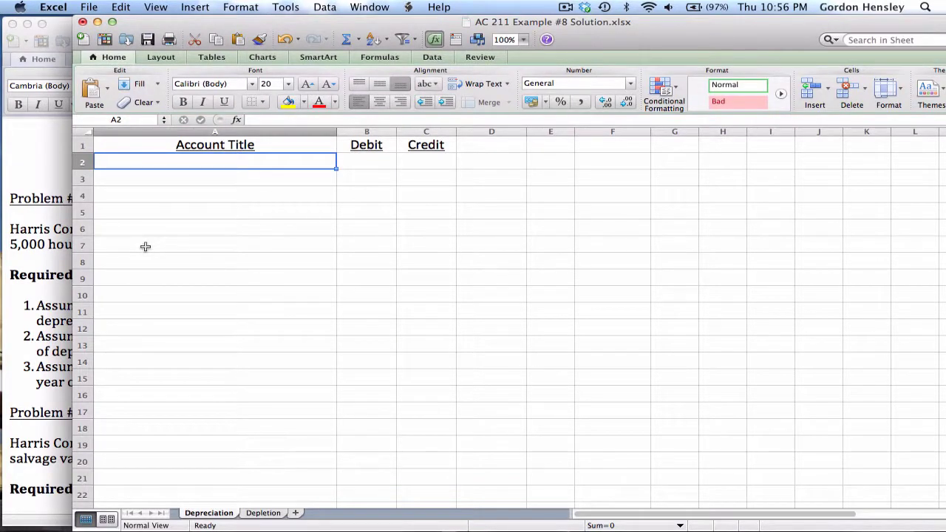
text(Depre)
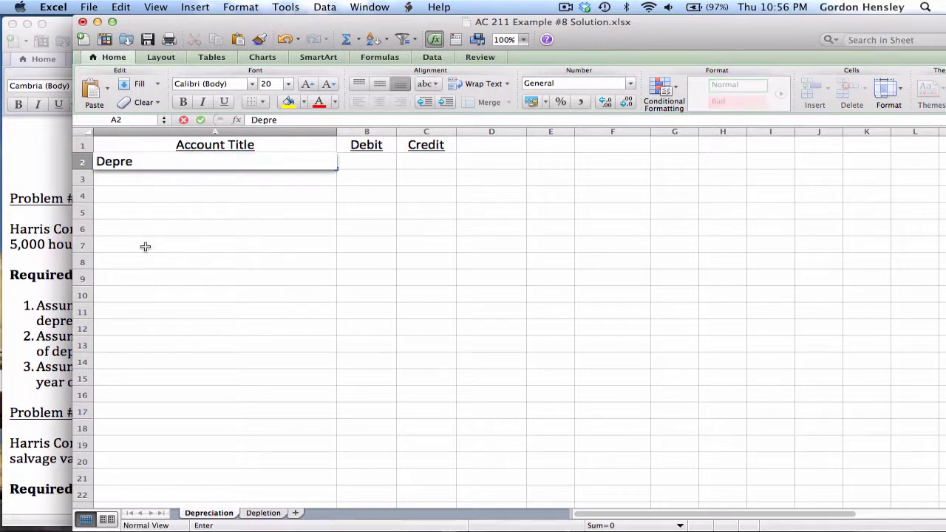
text(ciation Expense)
key(Return)
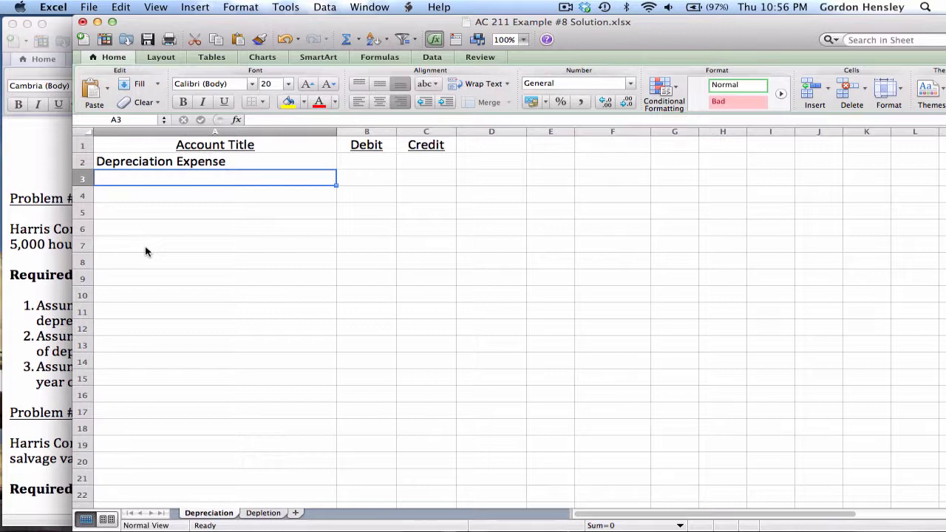
text(Accu)
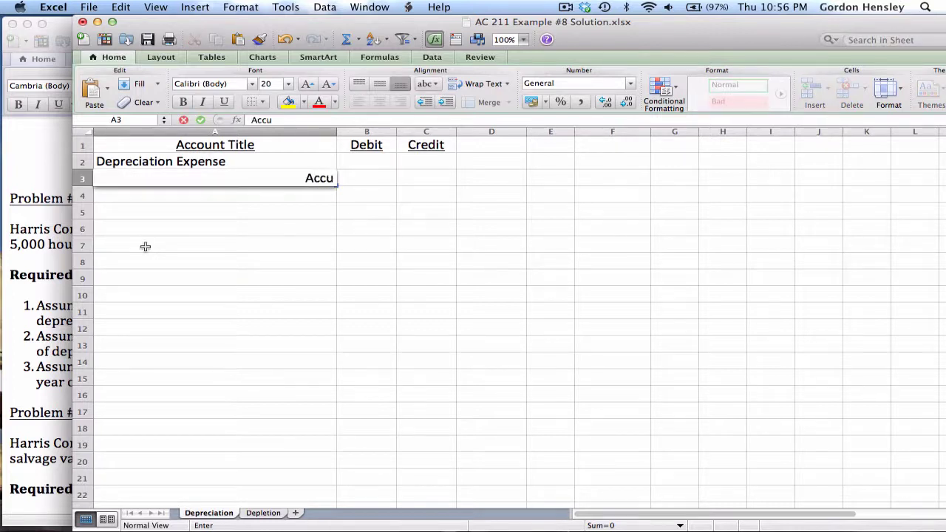
text(mulated)
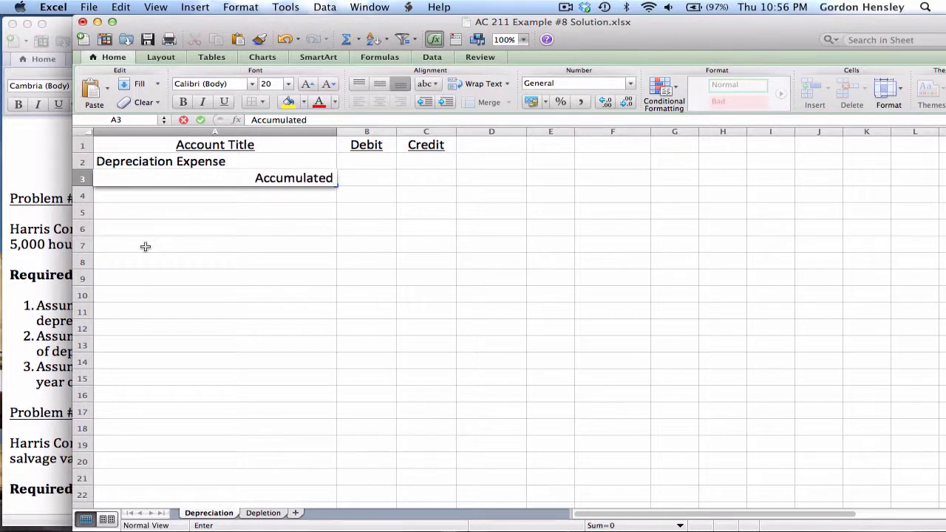
text( Deprec)
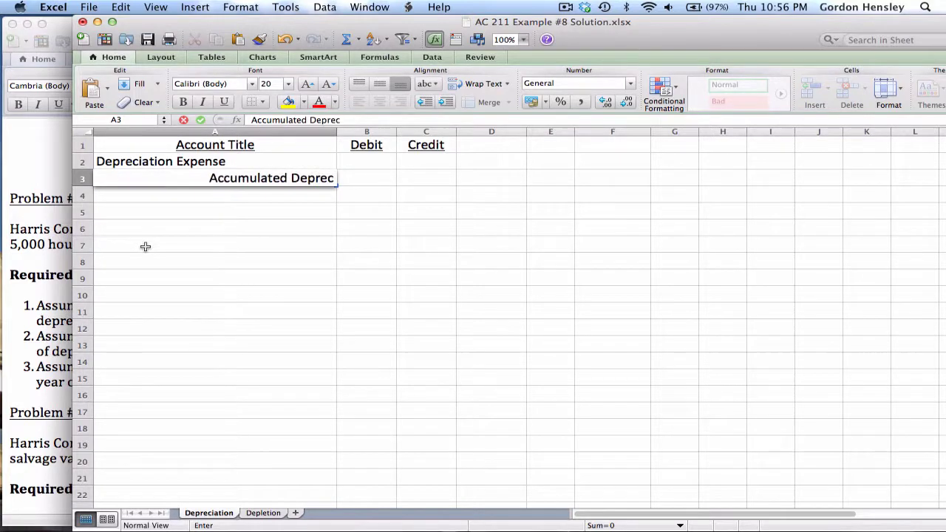
text(iation)
key(Return)
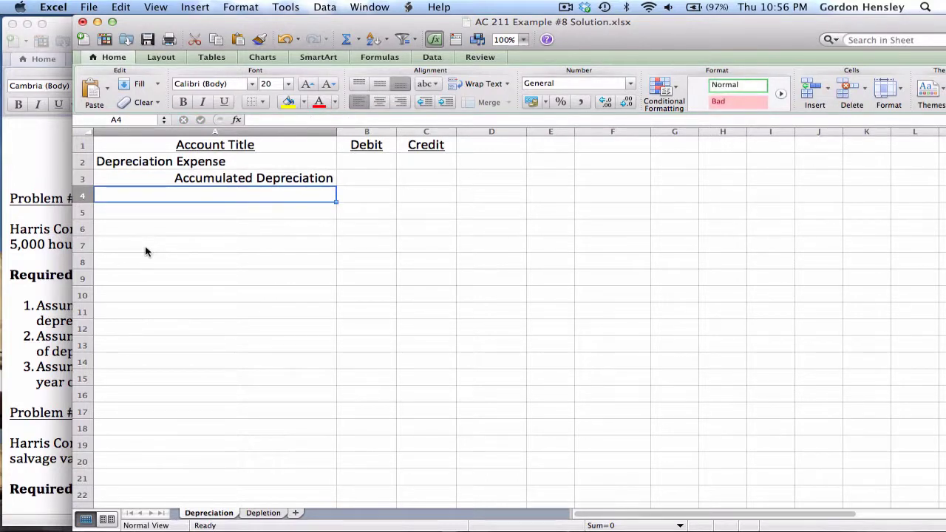
Copy the two account titles into A5:A6 and A8:A9.
key(Up)
key(Up)
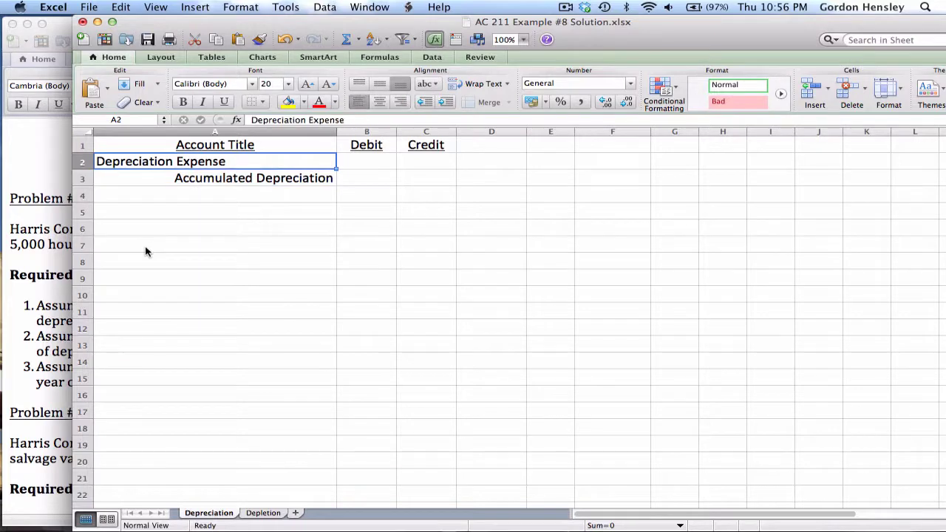
key(shift+Down)
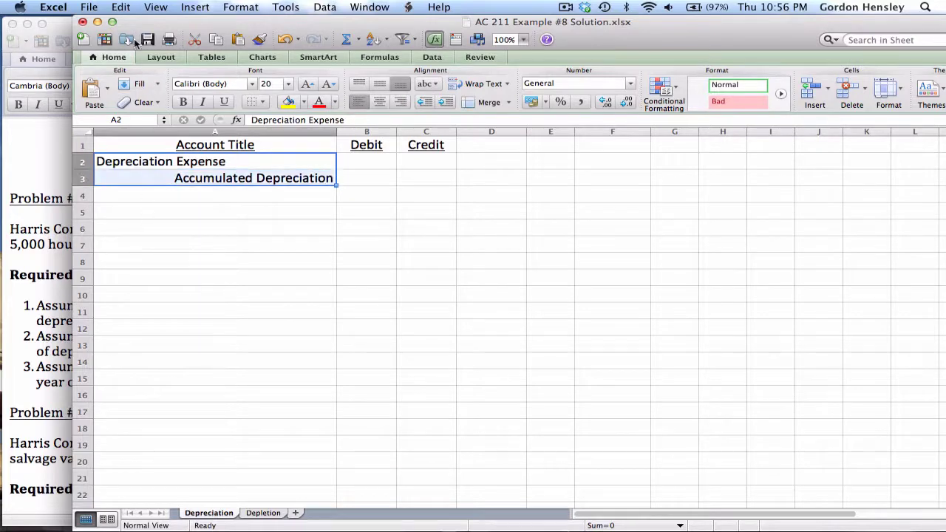
click(121, 7)
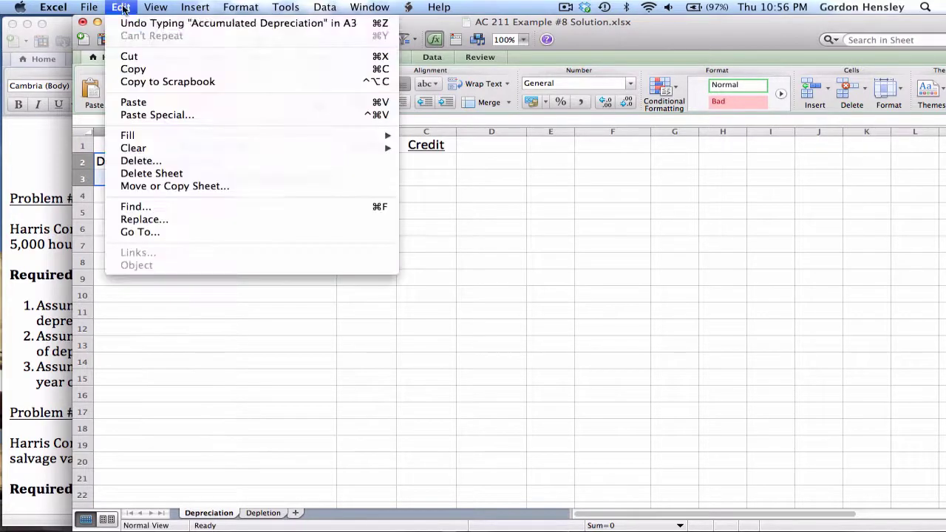
click(132, 68)
key(Down)
key(Down)
key(Down)
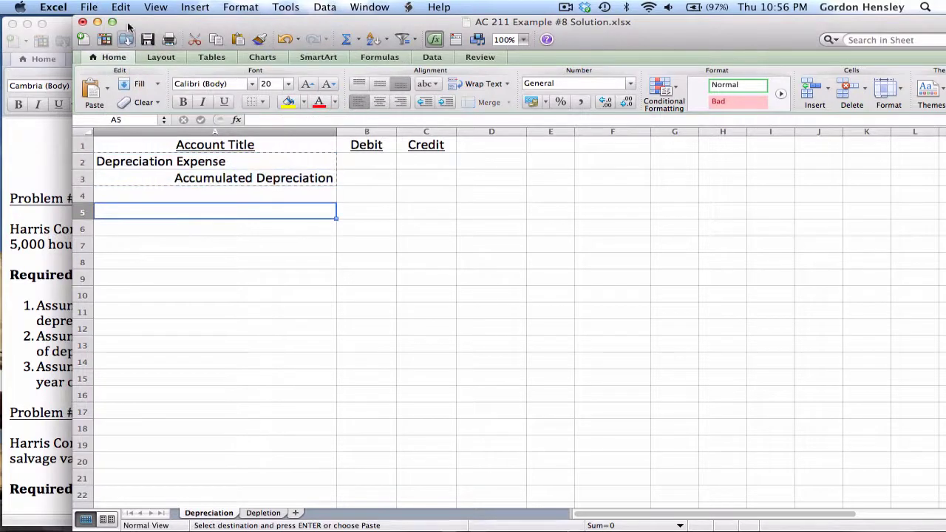
click(122, 7)
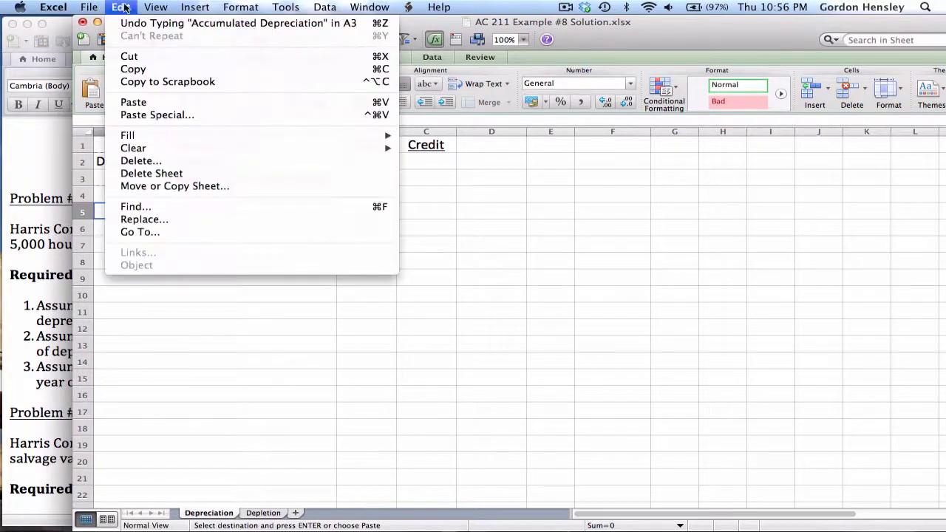
click(127, 103)
key(Down)
key(Down)
key(Down)
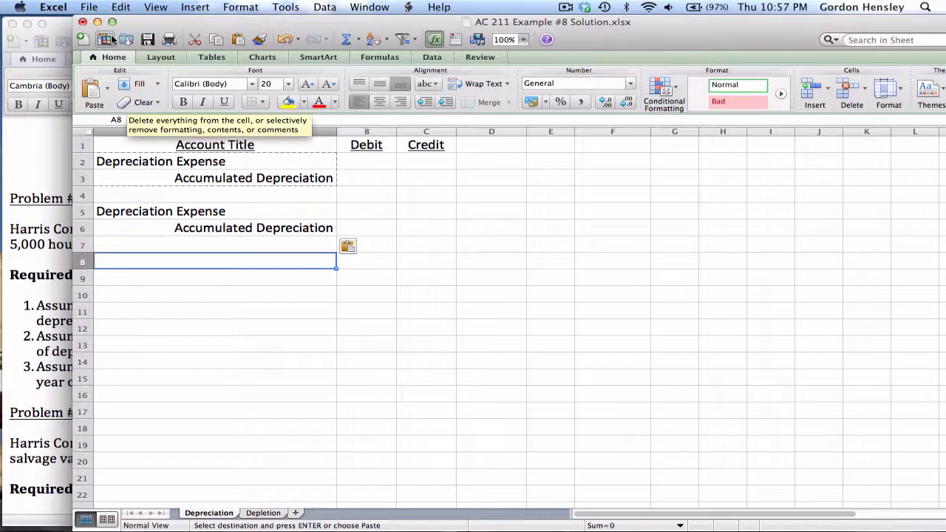
click(125, 9)
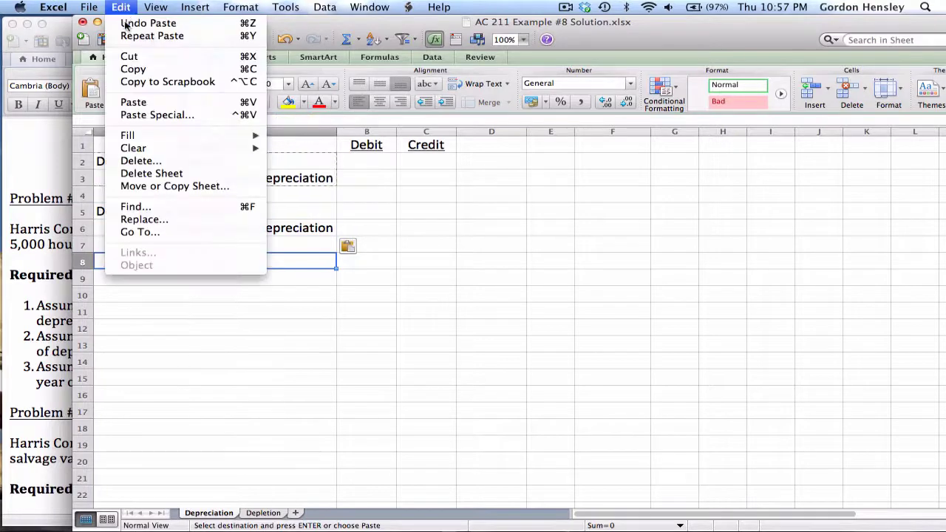
click(132, 103)
key(Up)
key(Up)
key(Up)
key(Up)
key(Up)
key(Up)
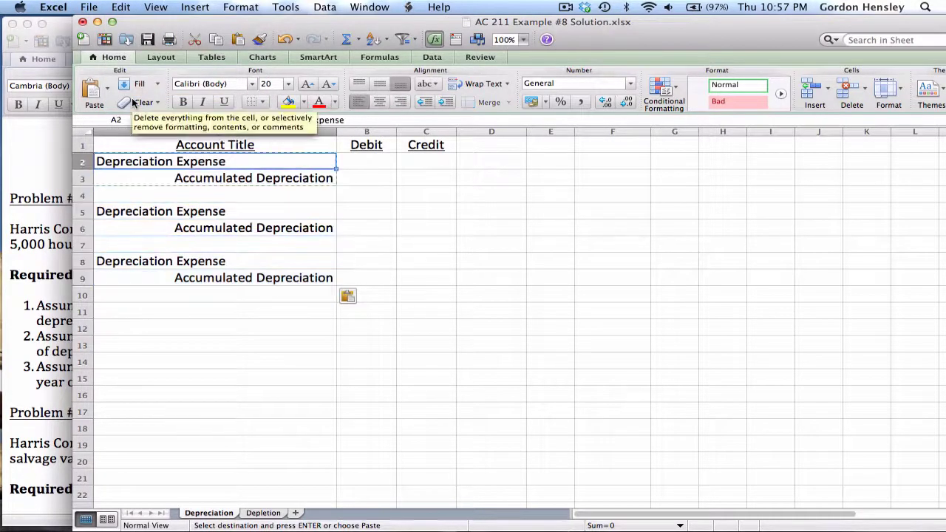
key(Right)
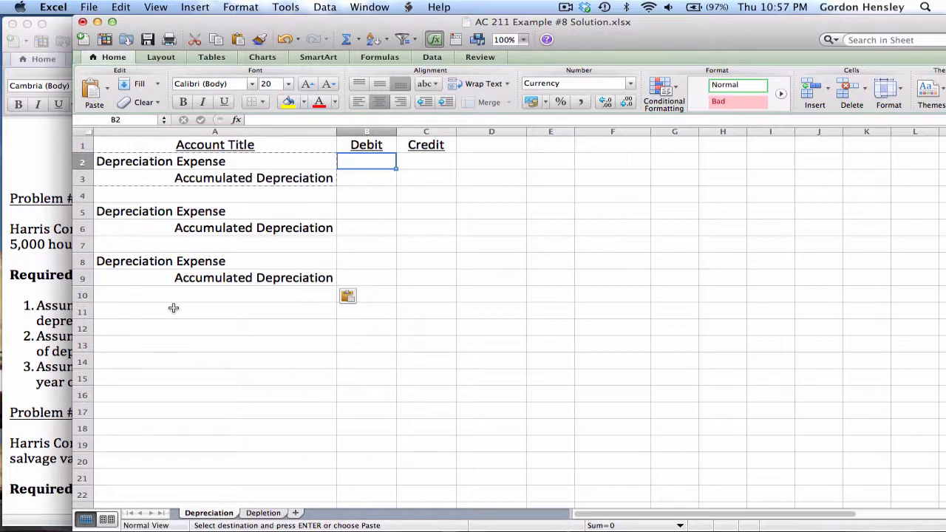
key(Right)
key(Right)
key(Right)
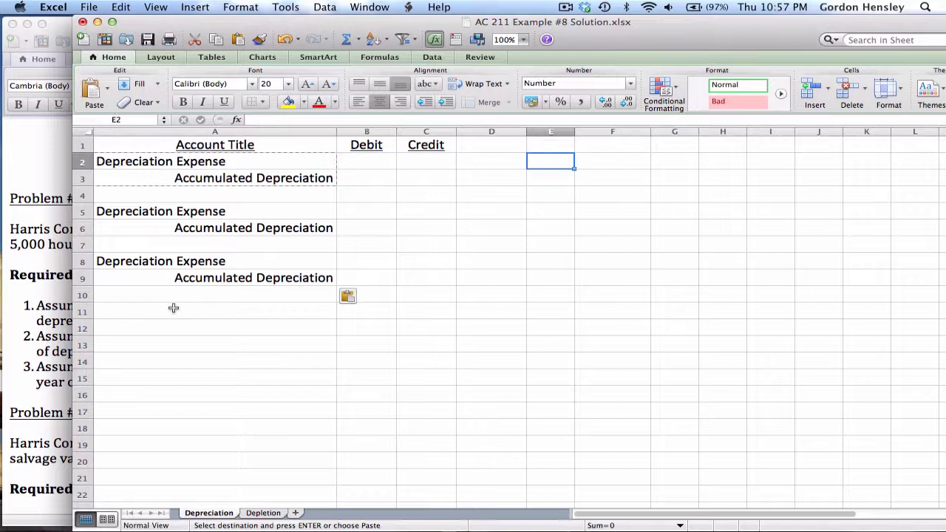
key(Left)
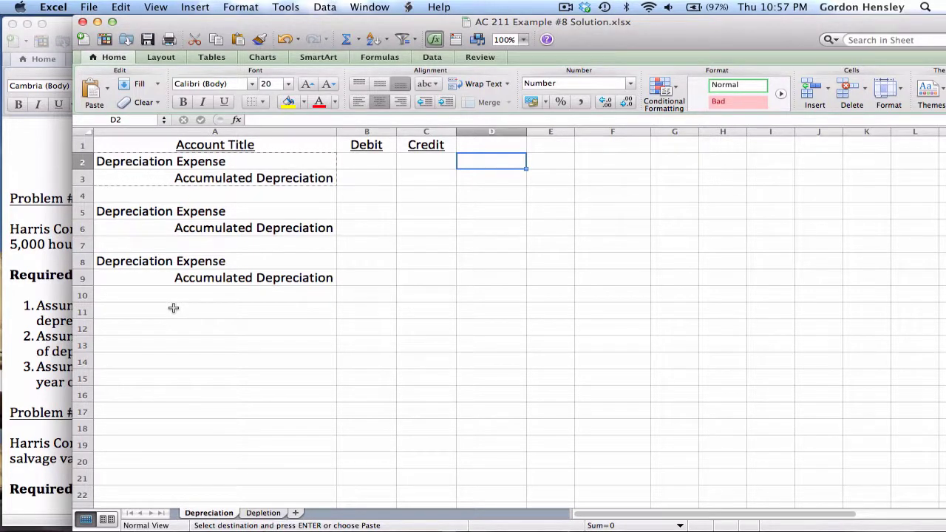
click(50, 243)
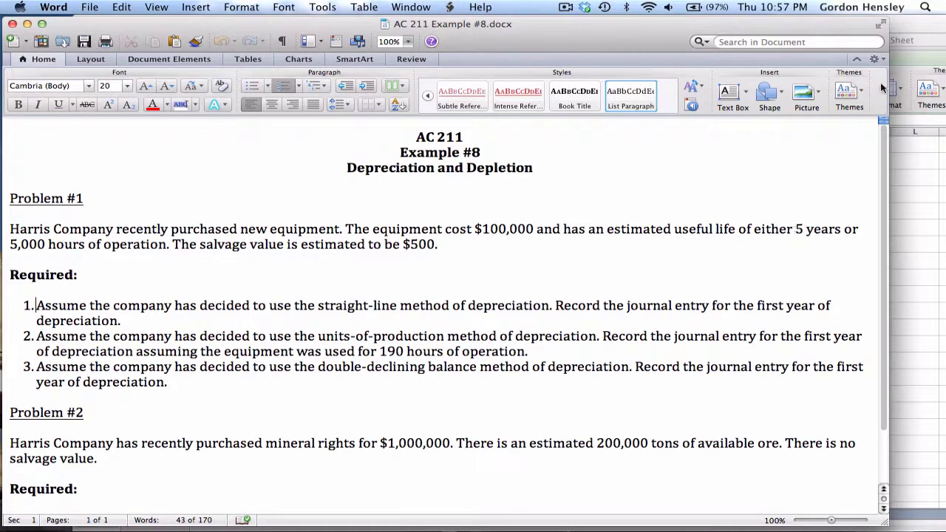
Calculate the straight-line amount: cost 100000, salvage 500, base 99500, and 99500/5 = 19900.
click(923, 26)
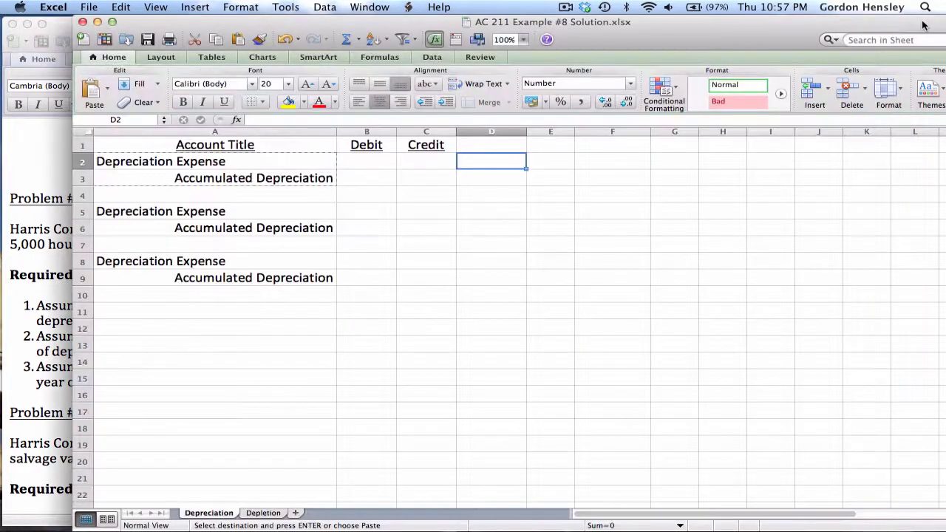
text(100000)
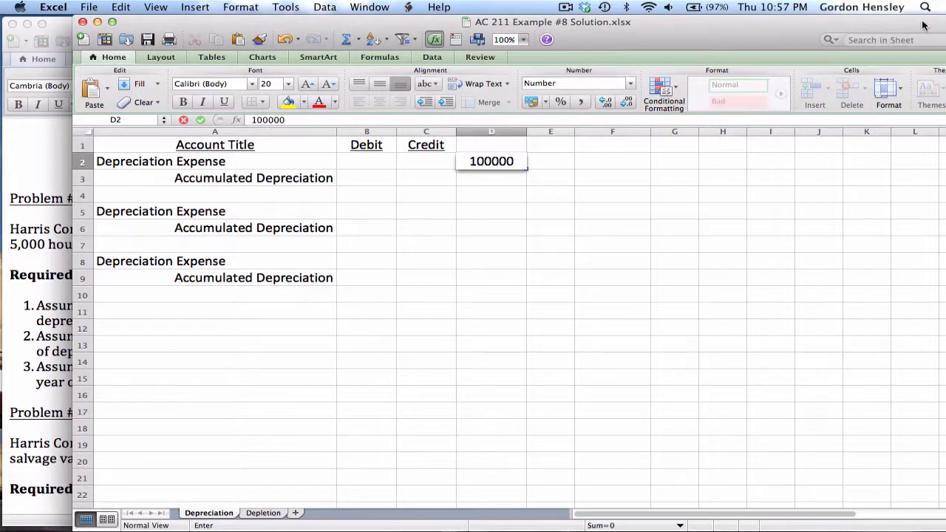
key(Tab)
text(500)
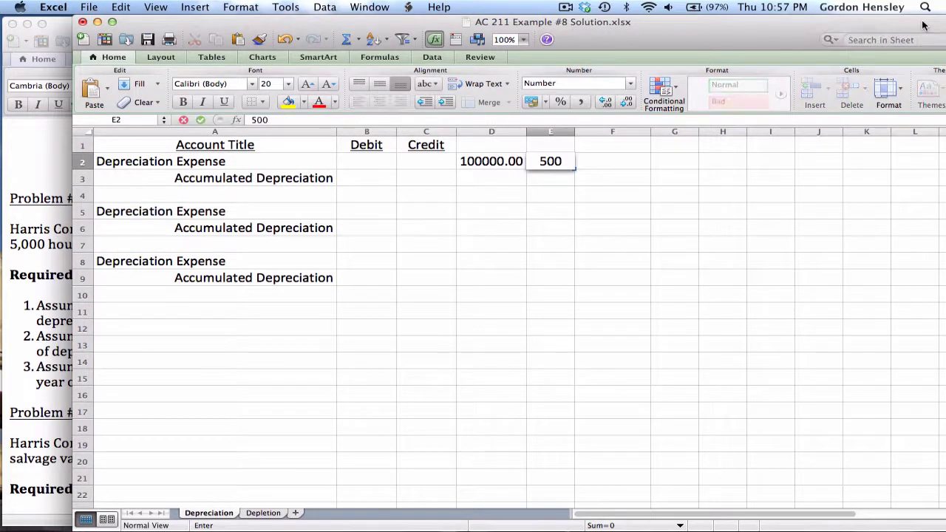
key(Tab)
text(=)
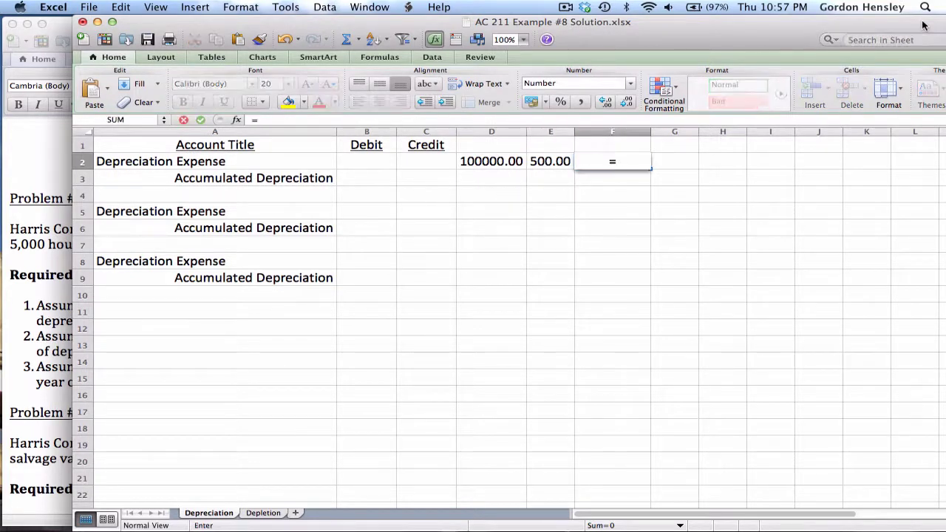
key(Left)
key(Left)
text(-)
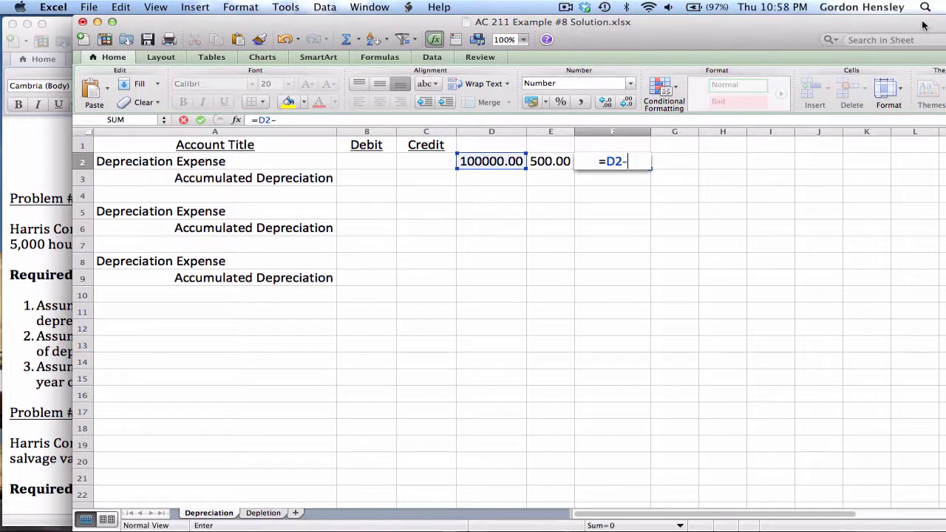
key(Left)
key(Return)
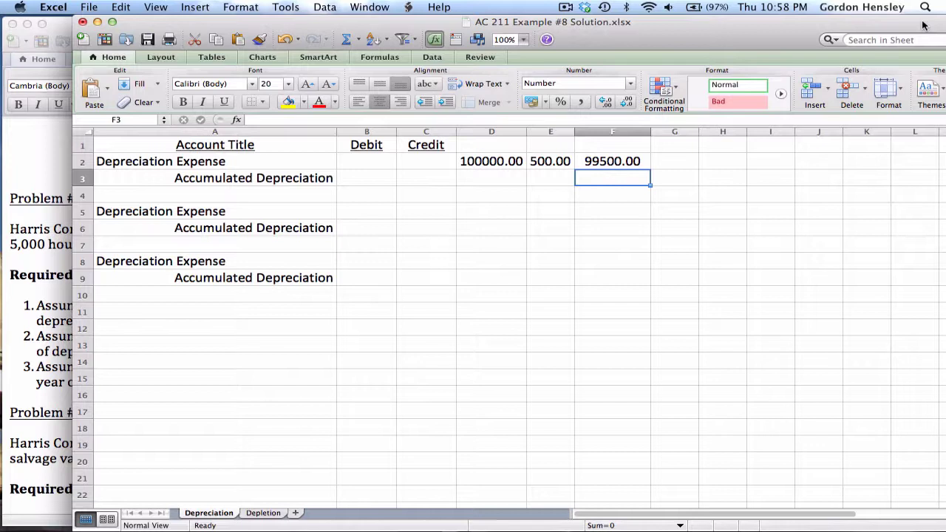
text(=9950)
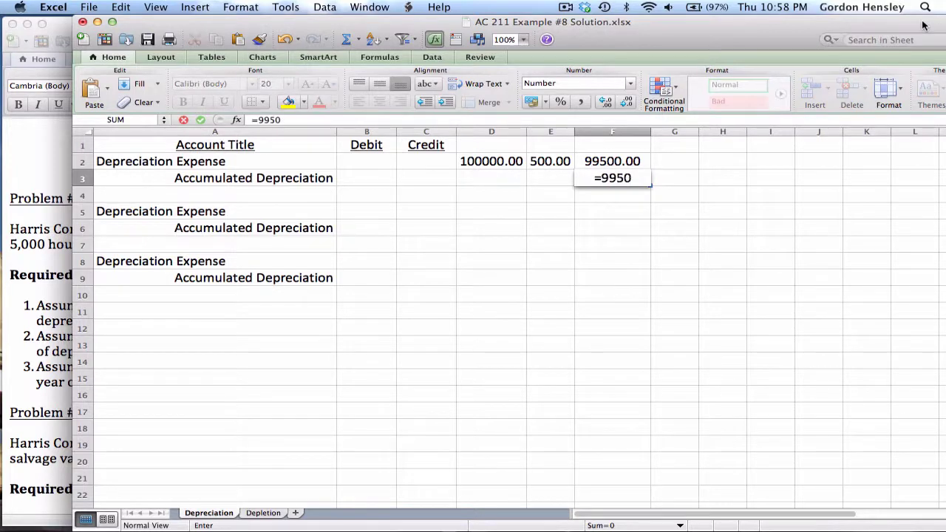
text(0/5)
key(Return)
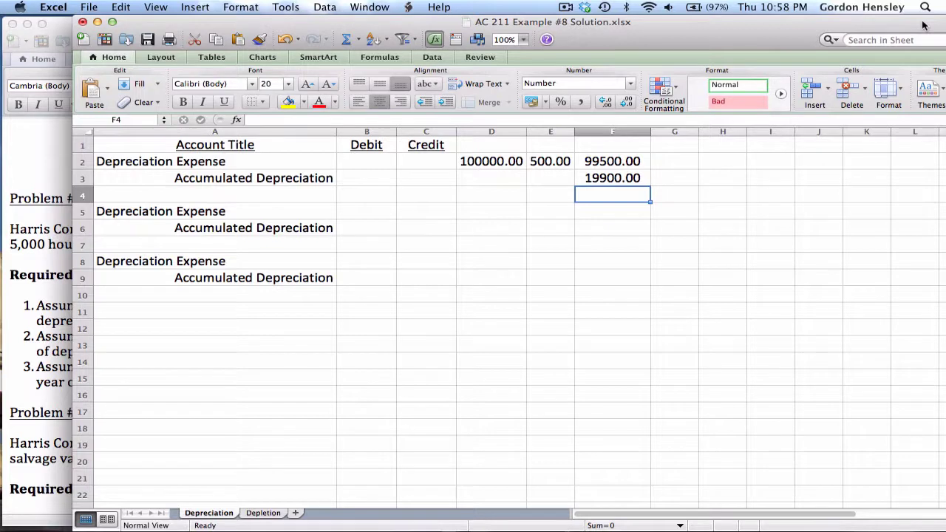
Enter 19,900 as the debit in B2 and the credit in C3.
key(Left)
key(Left)
key(Left)
key(Left)
key(Up)
key(Up)
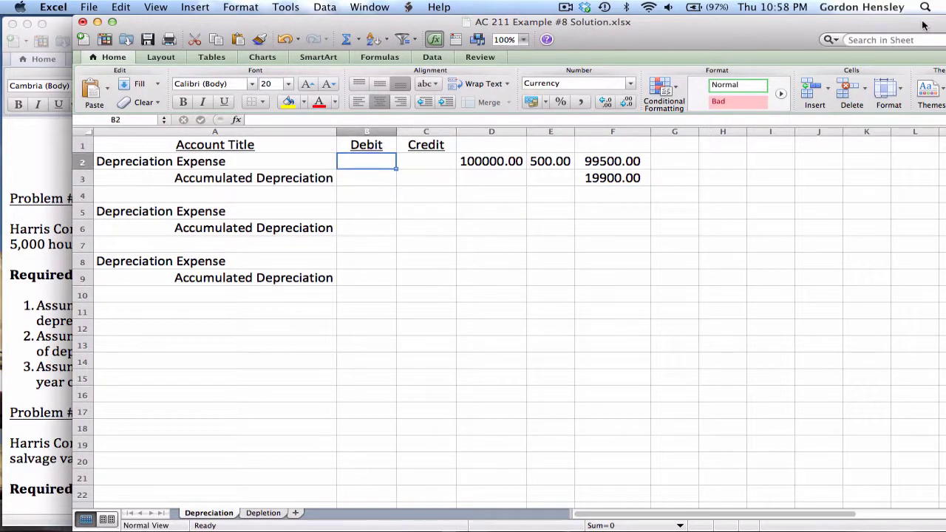
text(19900)
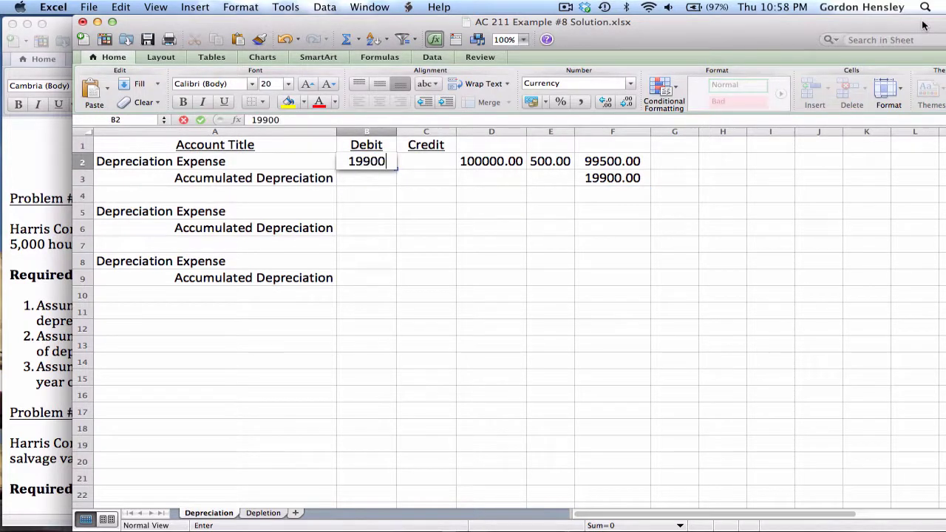
key(Return)
key(Tab)
text(19900)
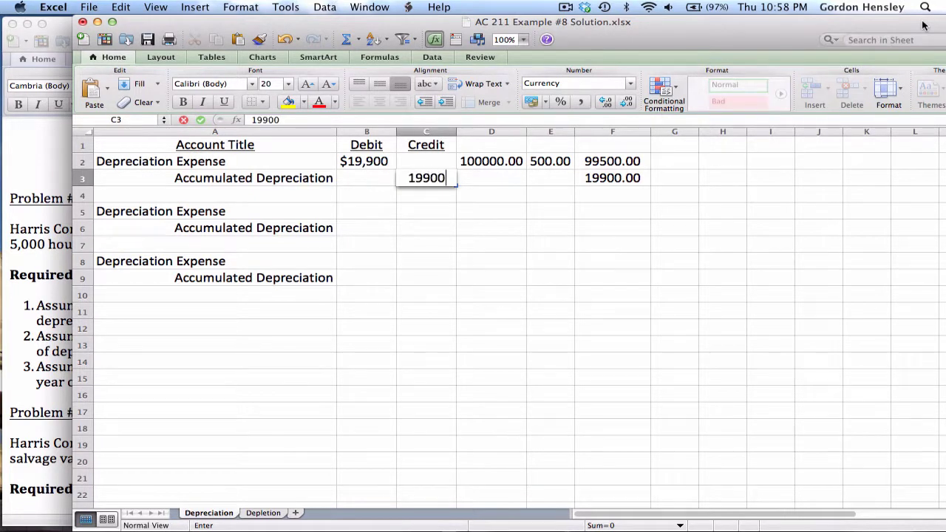
key(Return)
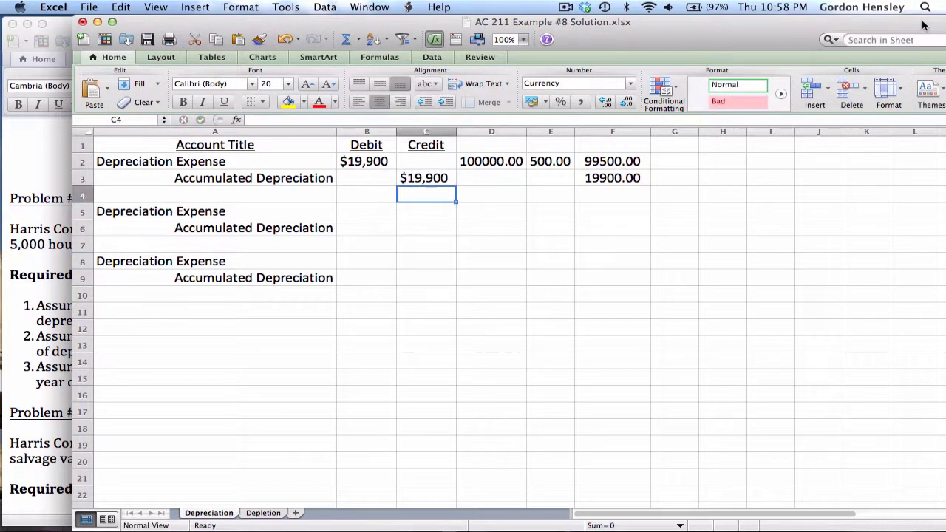
key(Down)
key(Right)
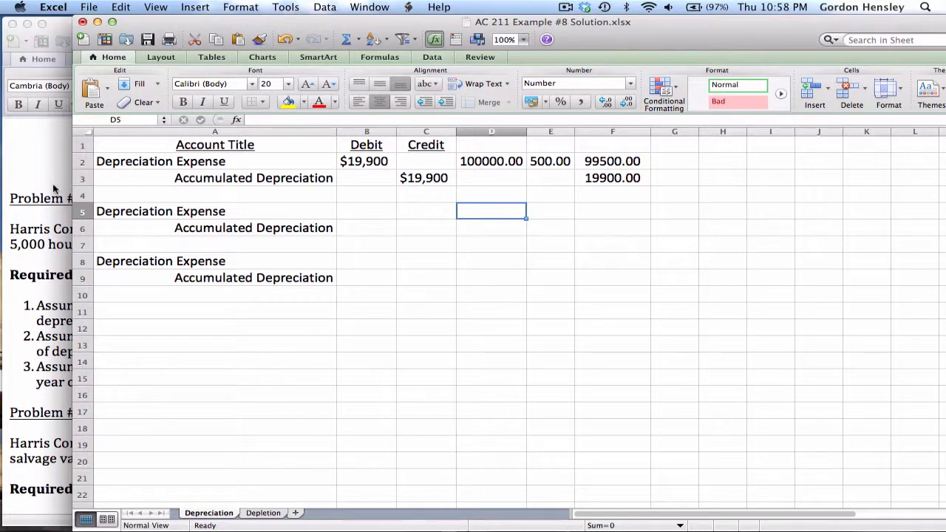
Bring AC 211 Example #8.docx forward to review Problem #1's depreciation methods.
click(42, 210)
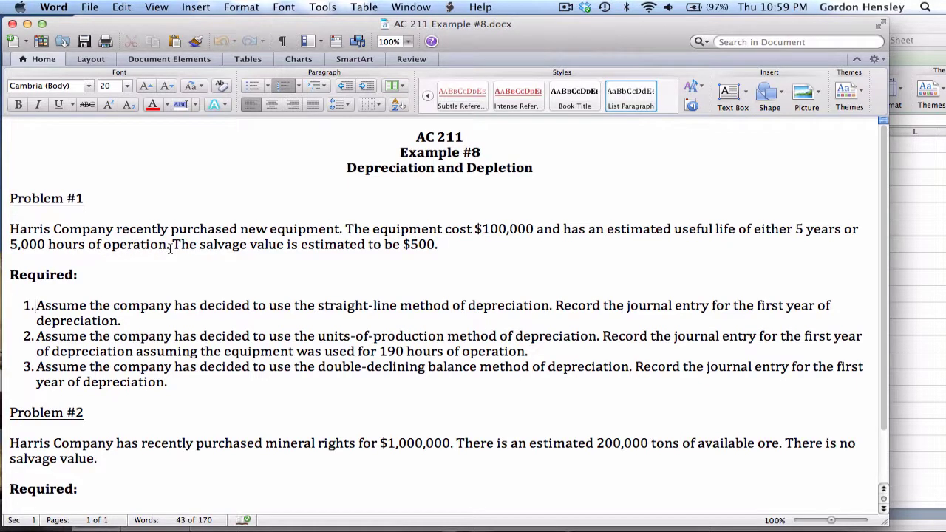
click(37, 337)
Enter 100000 cost and 500 salvage in D5:E5, with =D5-E5 giving 99500 in F5.
click(905, 31)
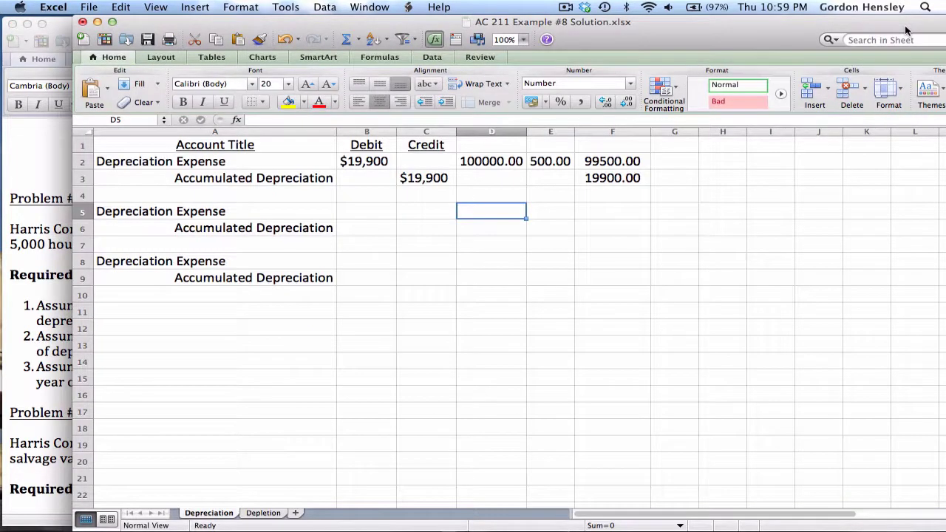
text(100000)
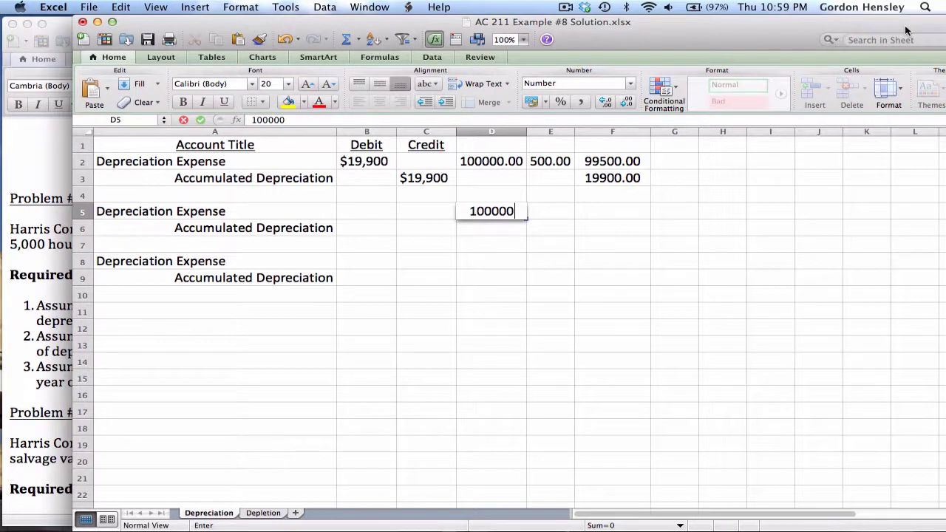
key(Tab)
text(500)
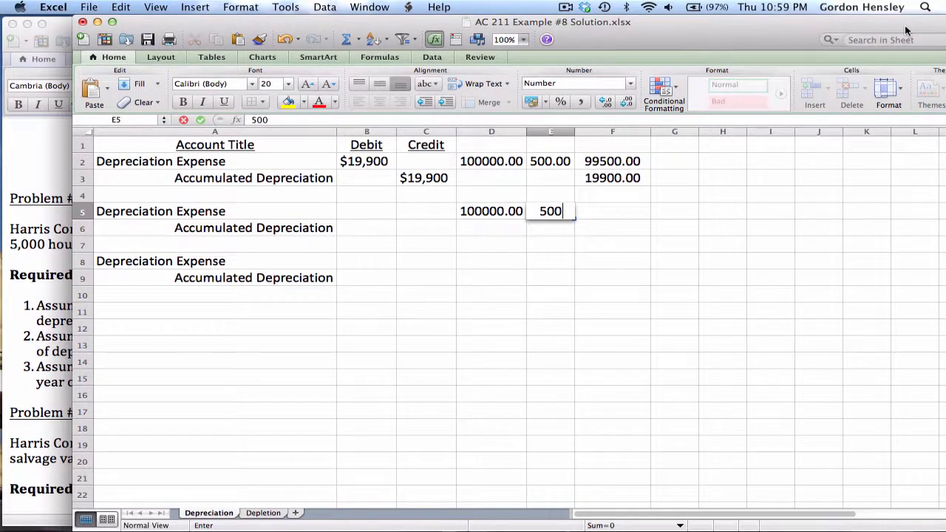
key(Tab)
text(=)
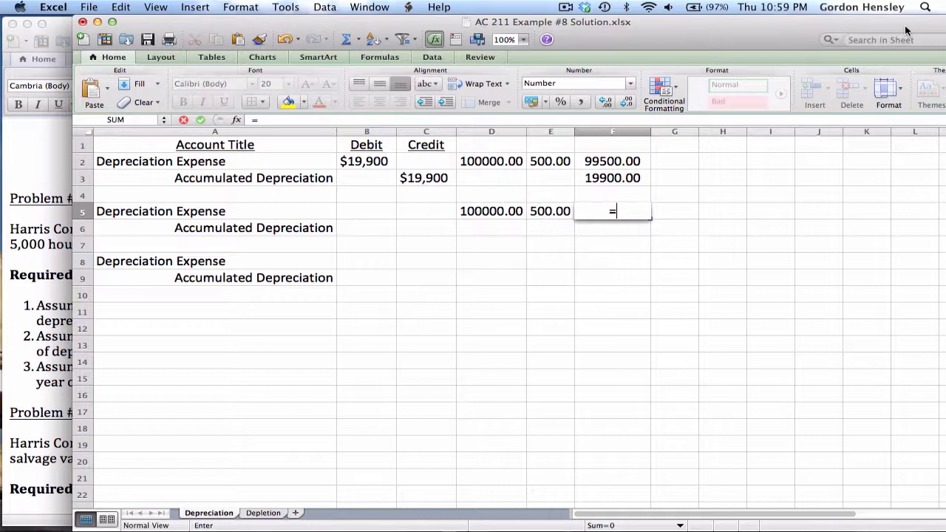
key(Left)
key(Left)
text(-)
key(Left)
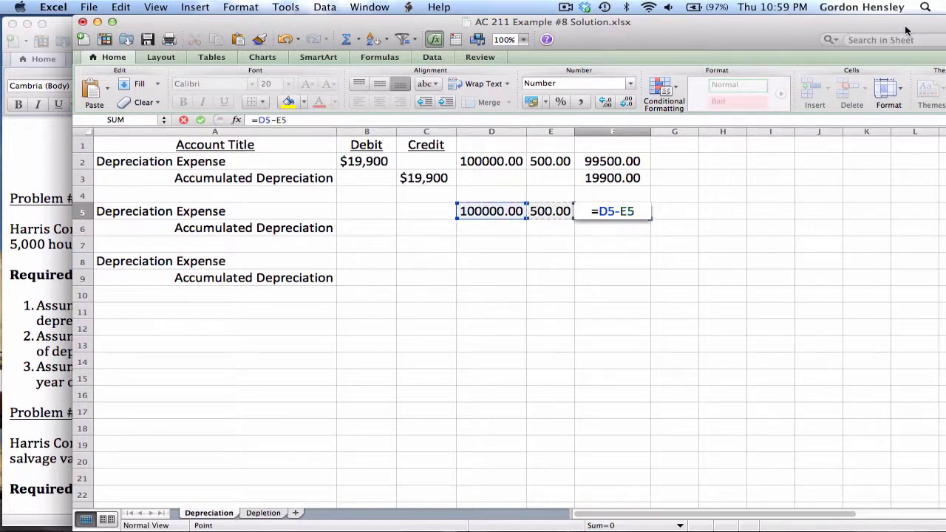
key(Return)
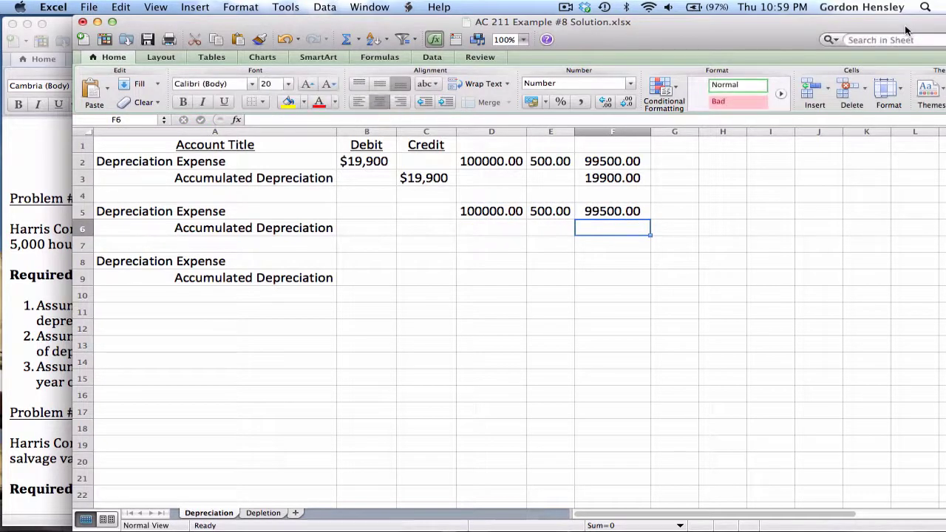
Compute the 19.90 per-hour rate (=99500/5000) and =19.90*190 giving 3781.
text(=99500)
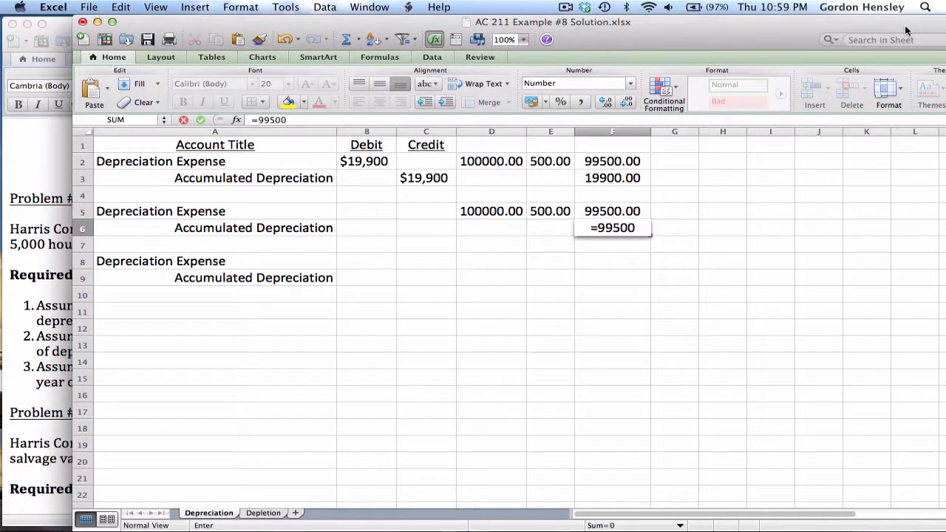
text(/5000)
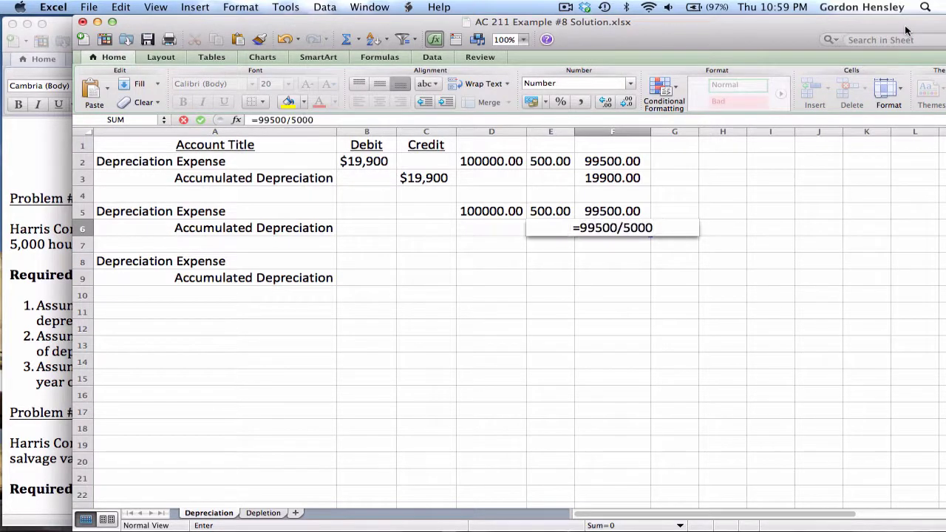
key(Return)
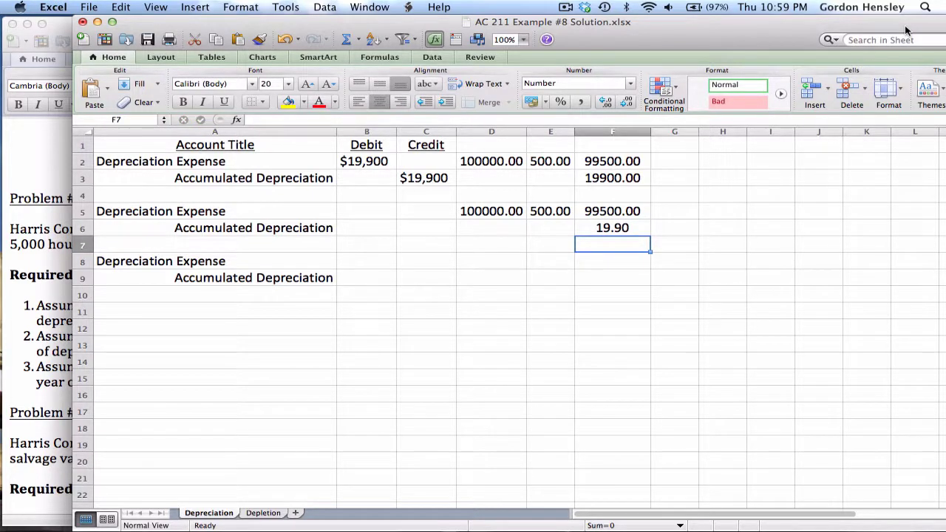
key(Up)
key(Right)
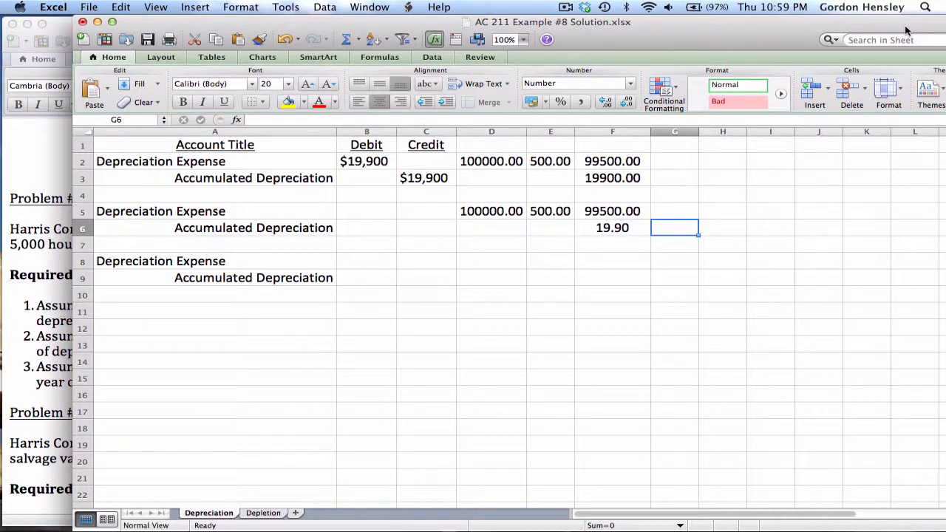
text(=19)
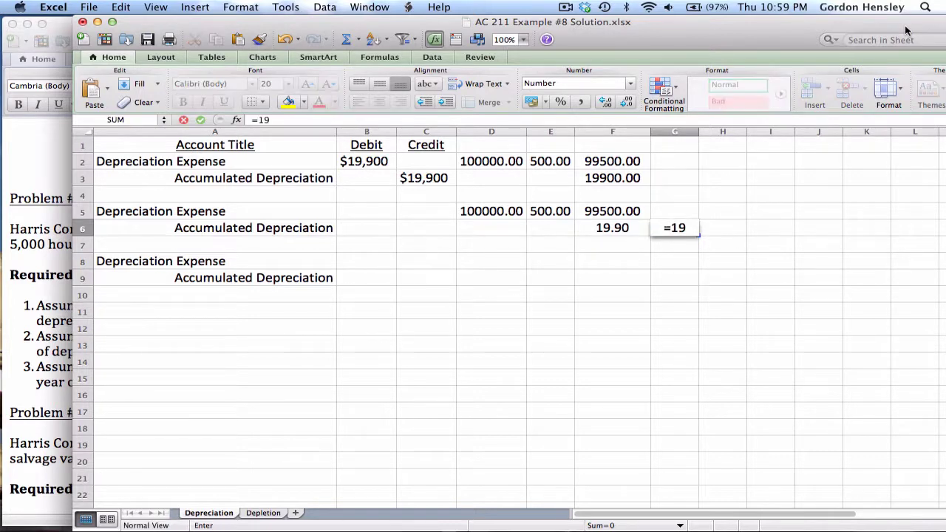
text(.90*)
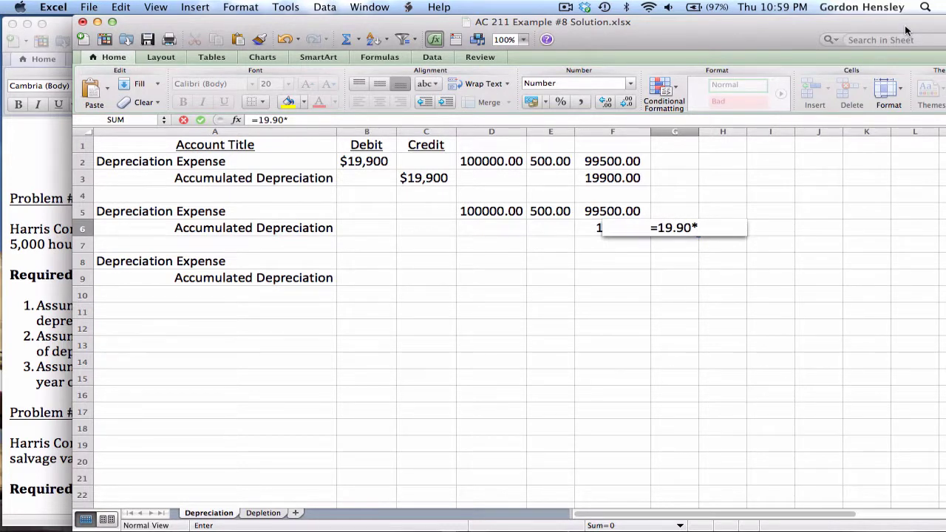
text(190)
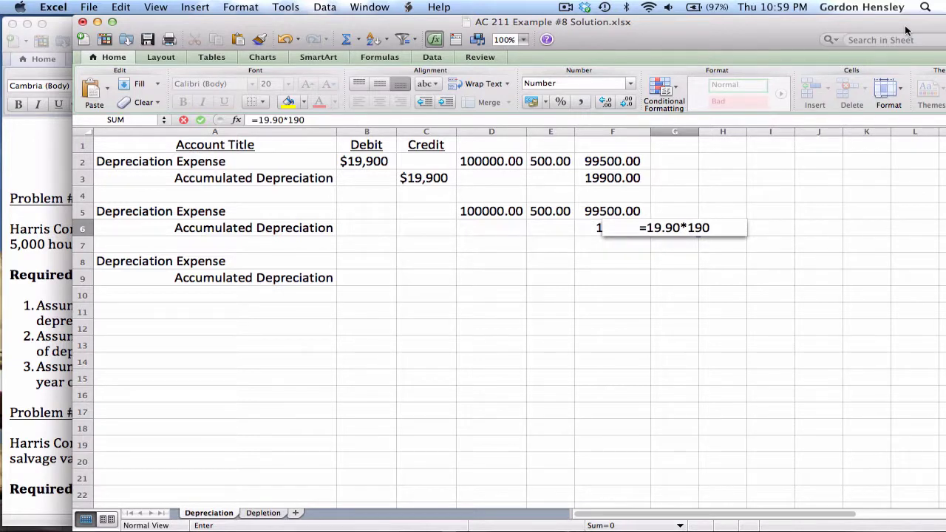
key(Return)
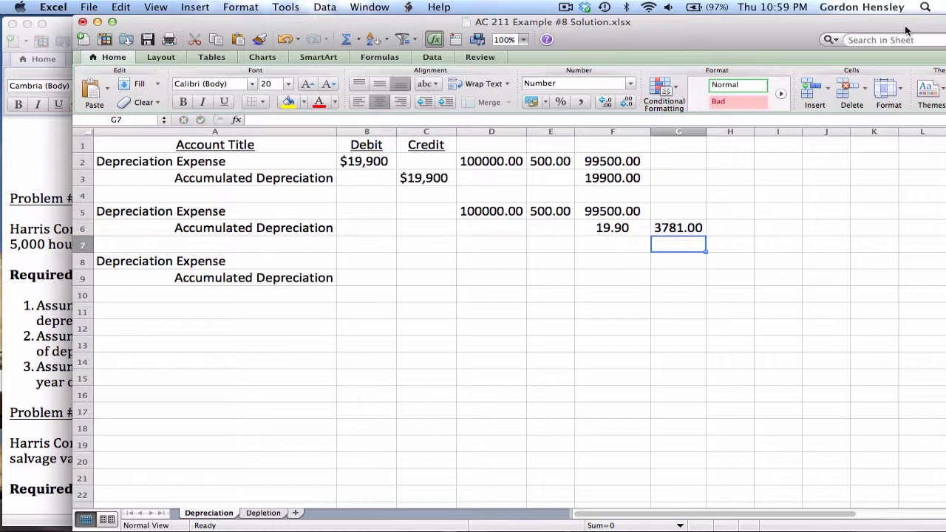
Enter 3,781 as the debit in B5 and the credit in C6.
key(Left)
key(Left)
key(Left)
key(Left)
key(Left)
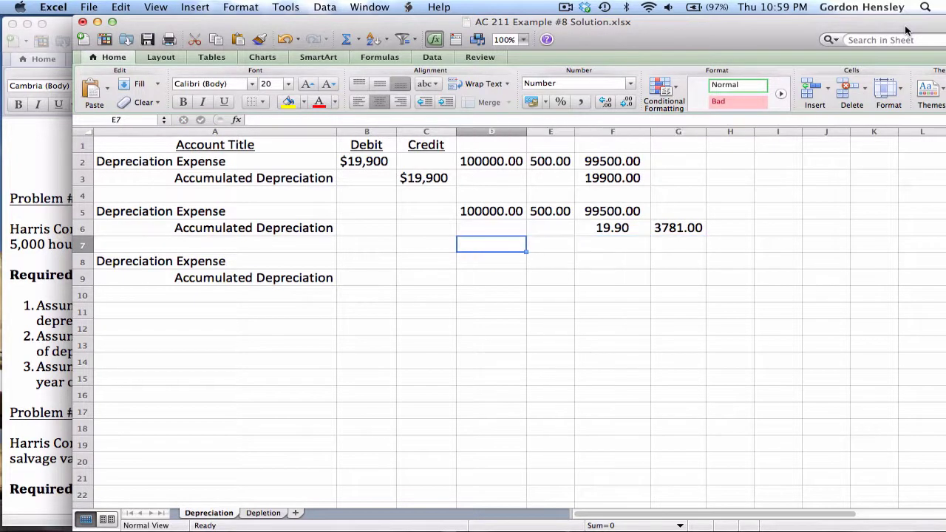
key(Up)
key(Up)
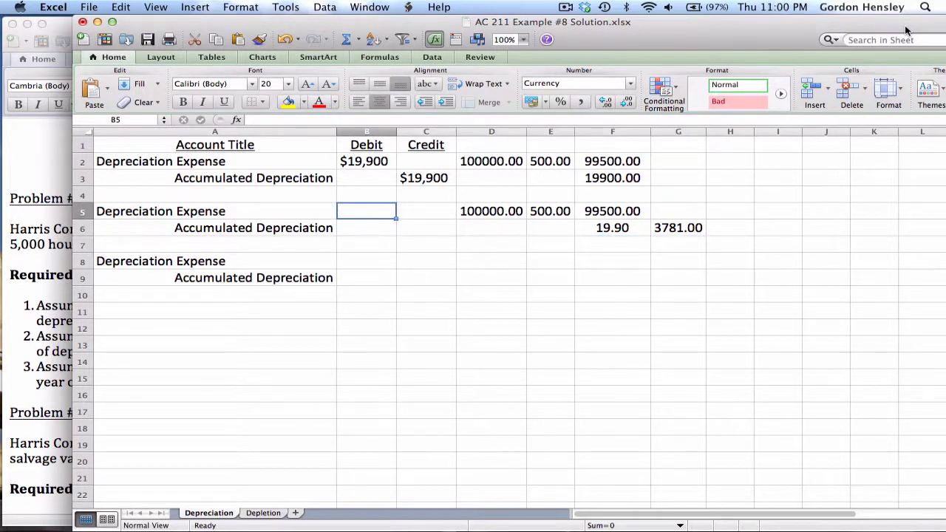
text(3781)
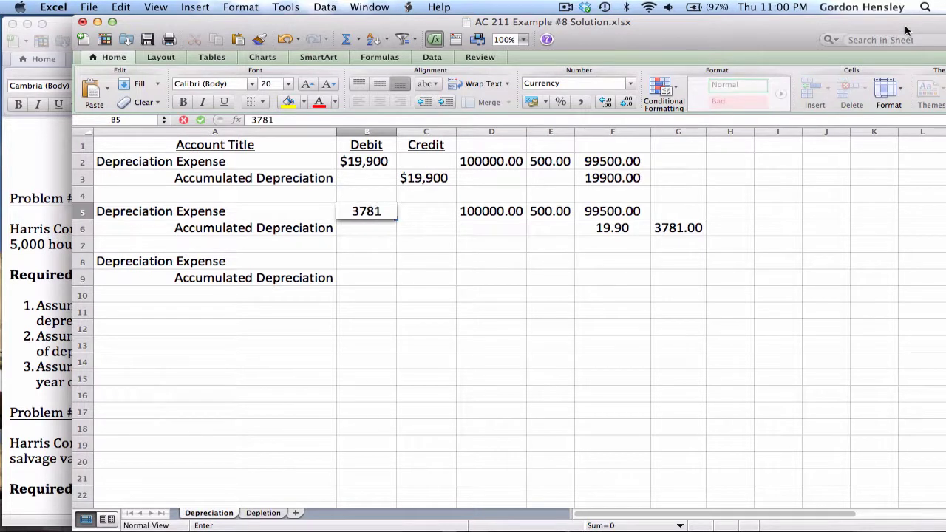
key(Return)
key(Right)
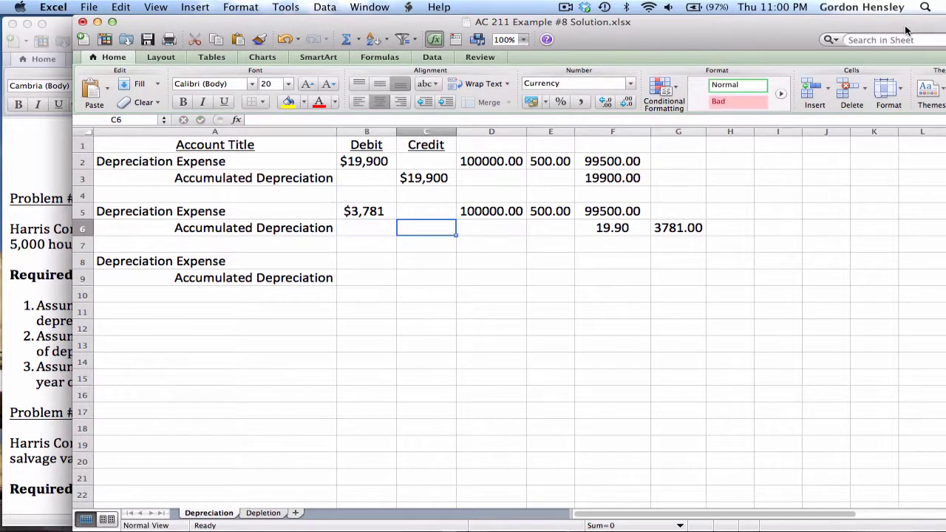
text(3781)
key(Return)
key(Return)
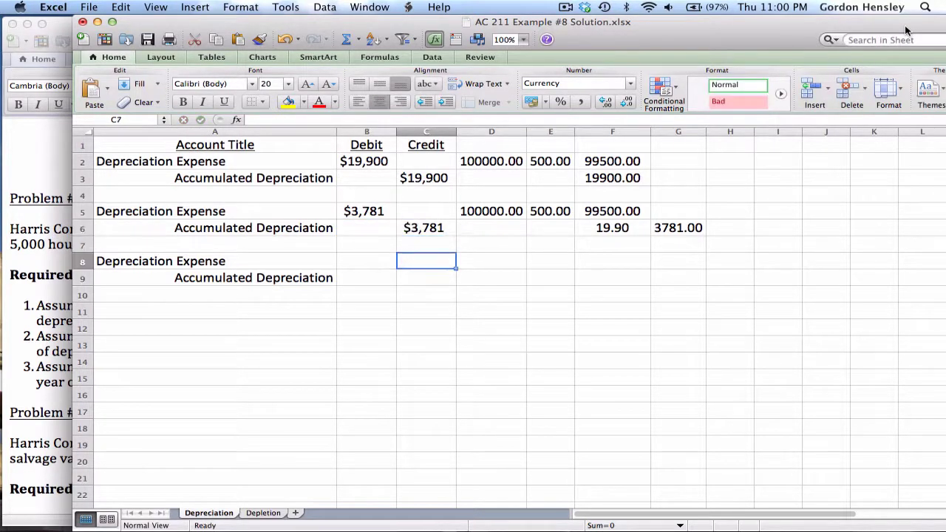
key(Right)
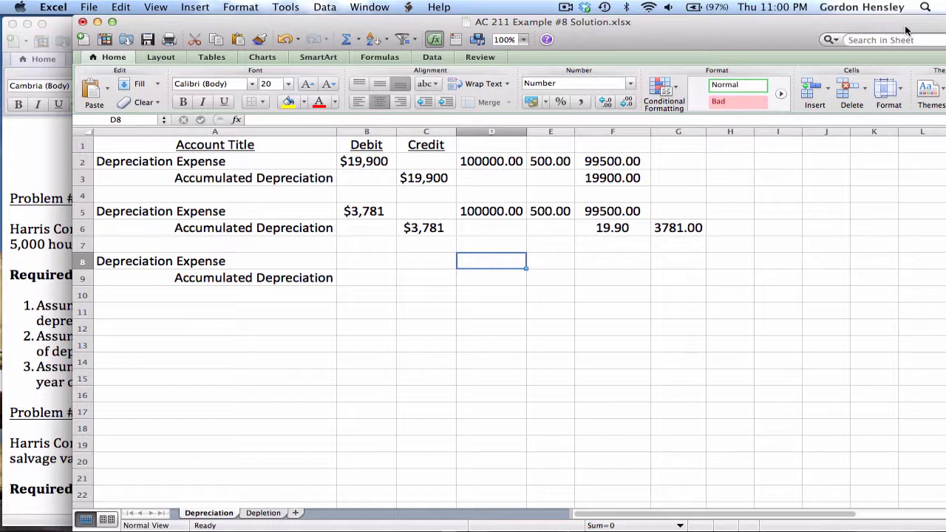
Compute the 0.20 rate, double it to 0.40, and multiply by 100000 for 40000.
text(=1/5)
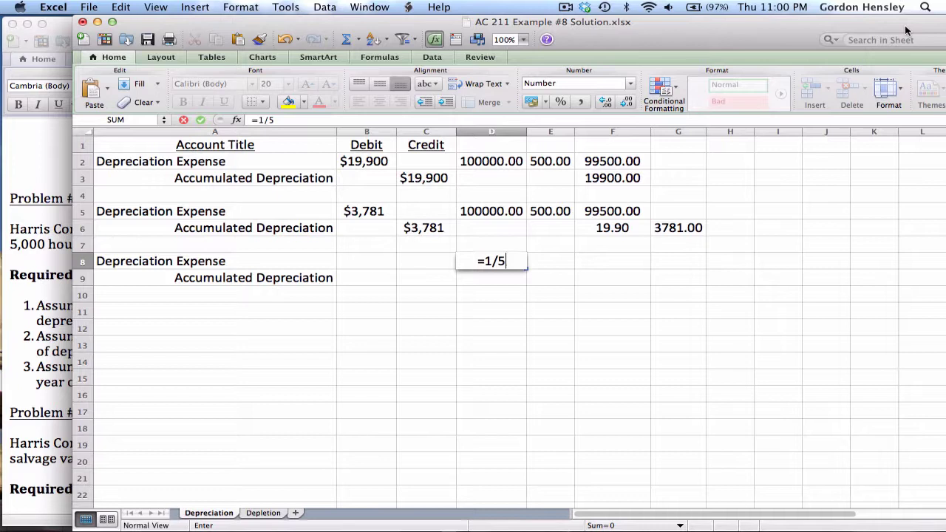
key(Return)
key(Right)
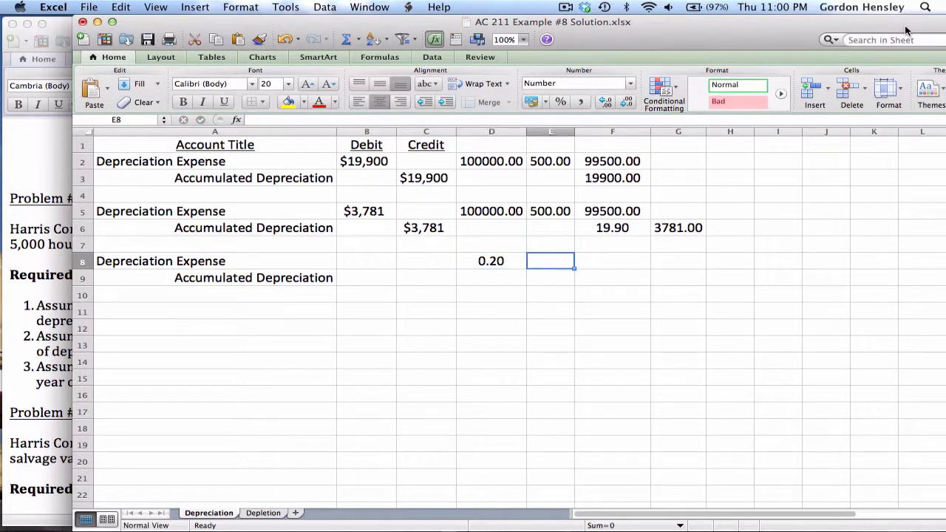
text(=.)
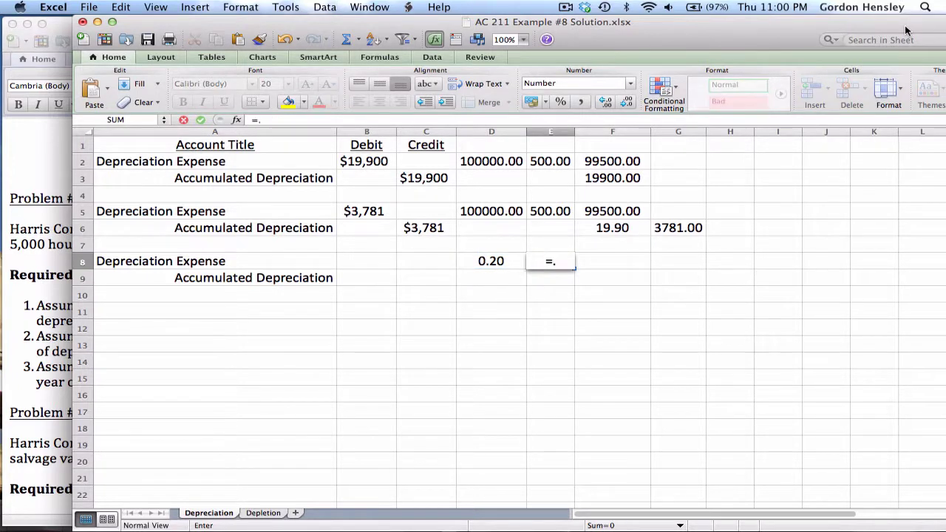
text(2*2)
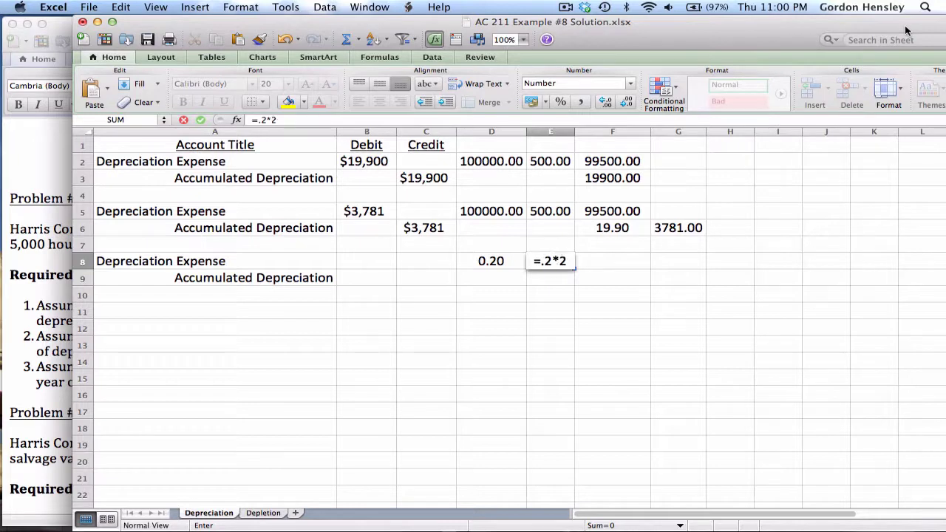
key(Return)
key(Up)
key(Right)
text(=)
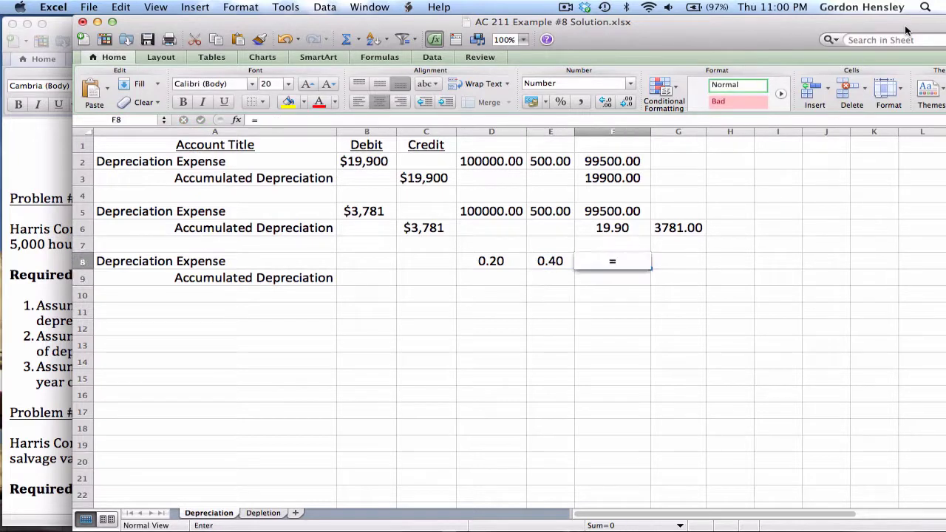
text(.4)
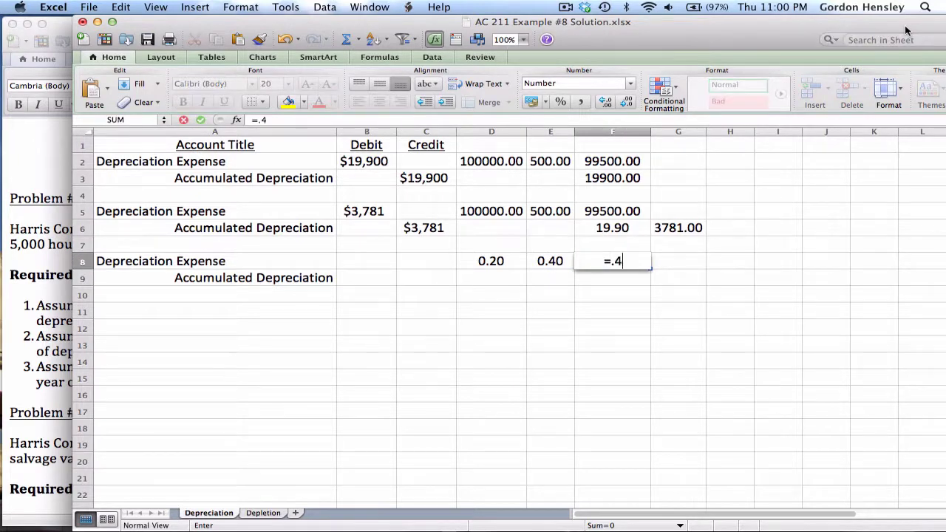
text(*100000)
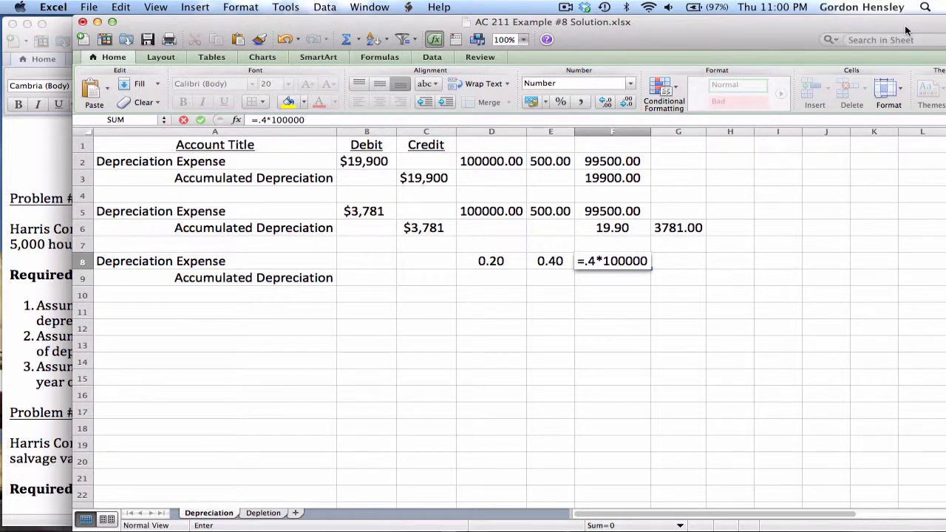
key(Return)
Enter 40,000 as the debit in B8 and the credit in C9.
key(Left)
key(Left)
key(Left)
key(Left)
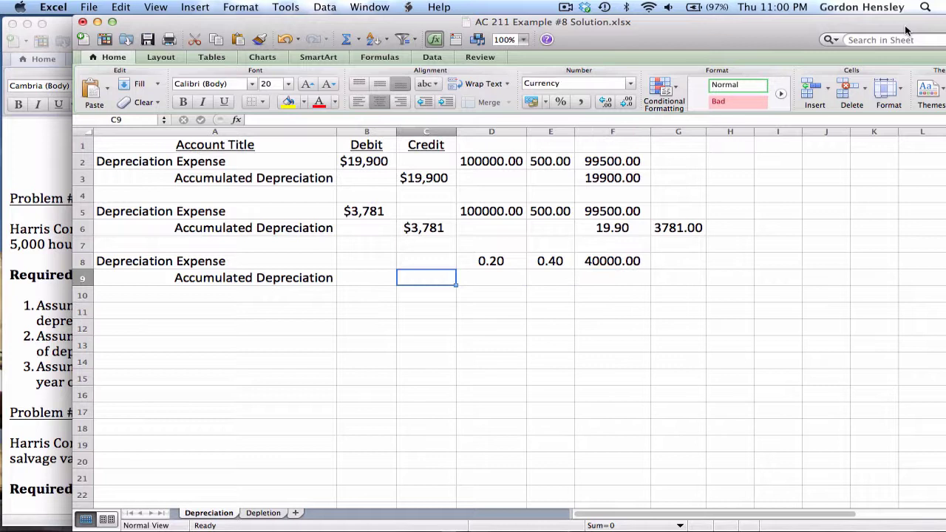
key(Up)
text(40000)
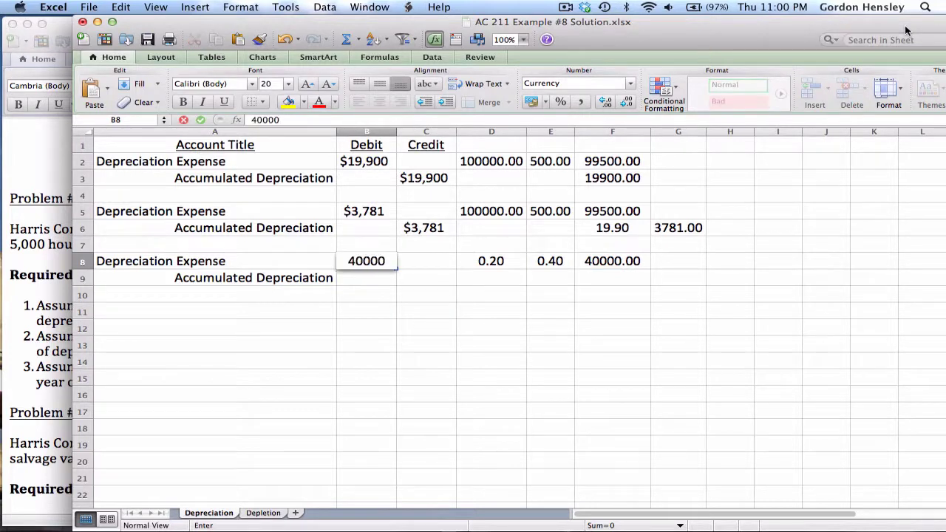
key(Return)
key(Right)
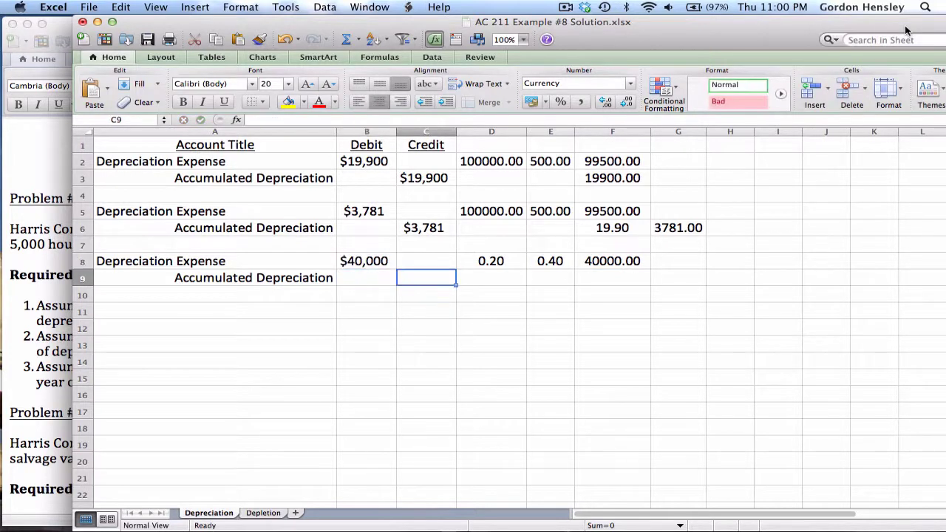
text(40000)
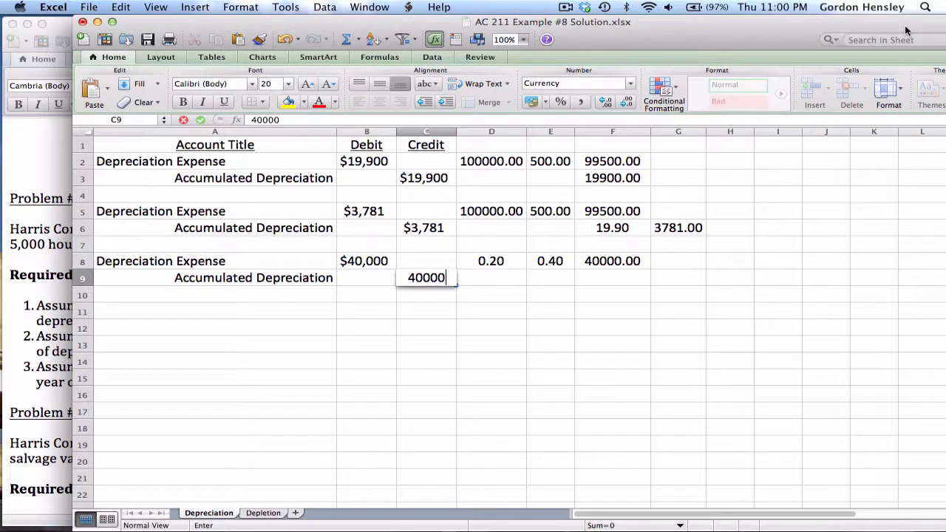
key(Return)
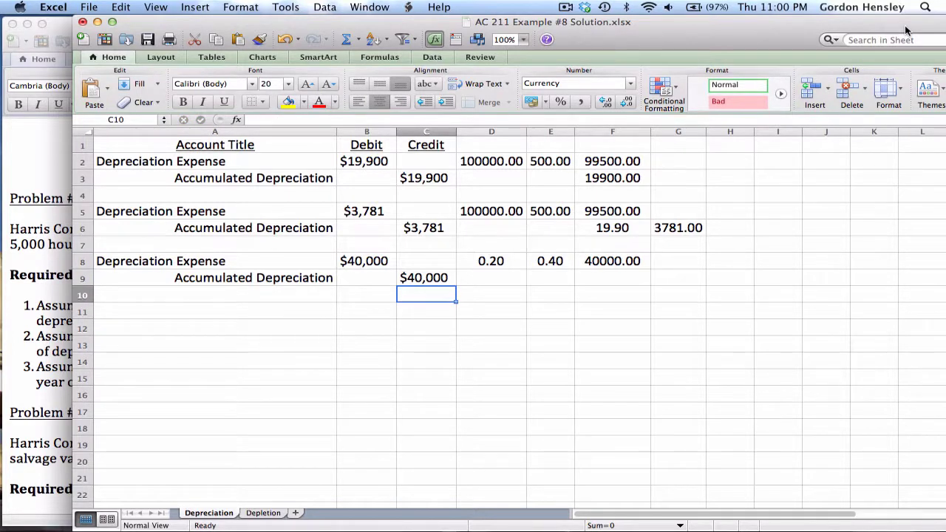
key(Left)
key(Up)
key(Up)
key(Up)
key(Up)
key(Up)
key(Up)
key(Up)
key(Up)
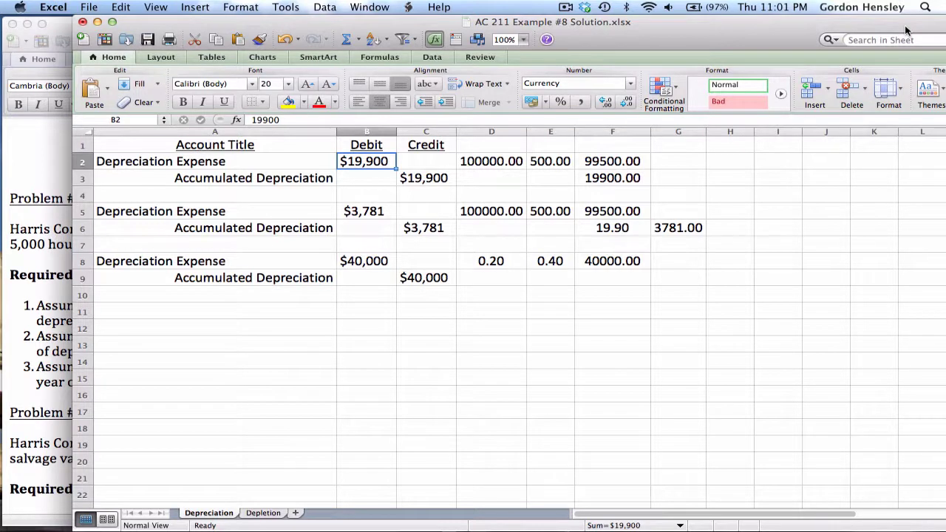
key(Down)
key(Down)
key(Down)
key(Down)
key(Down)
key(Down)
key(Down)
key(Down)
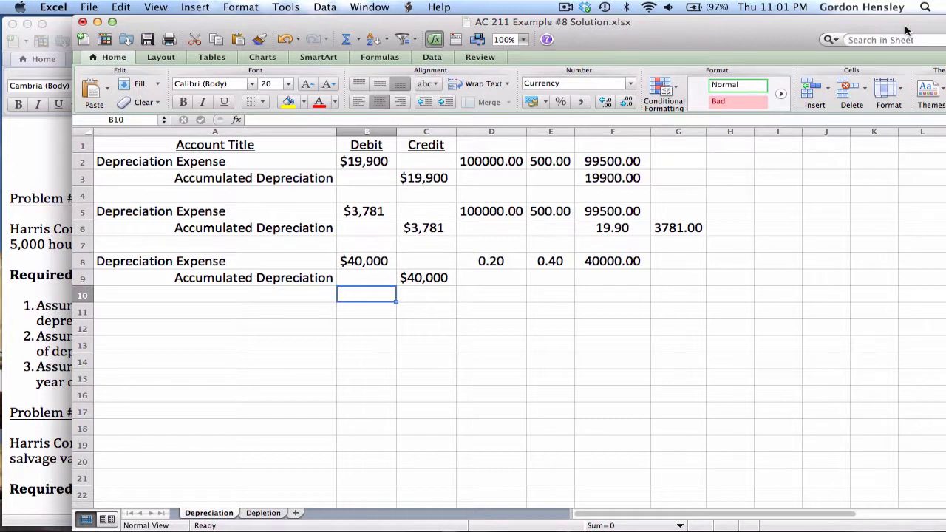
key(Up)
key(Up)
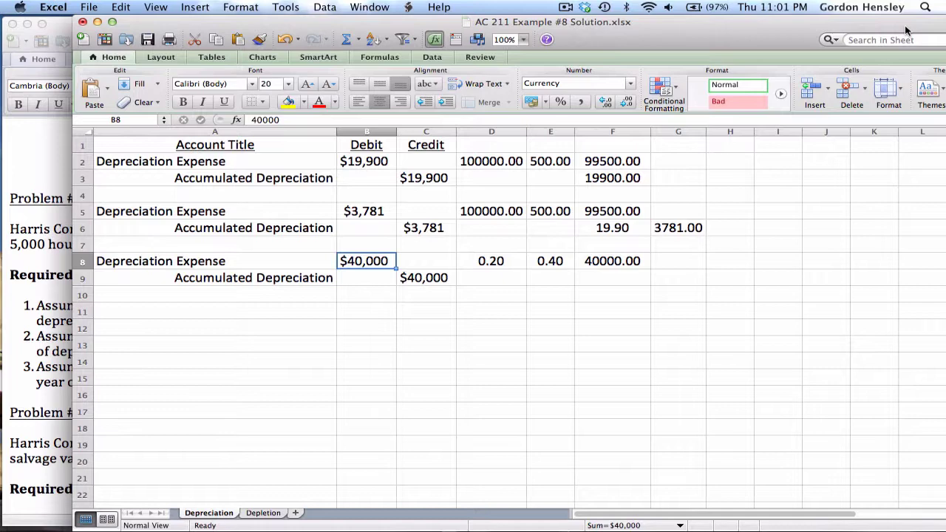
key(Left)
key(Up)
key(Up)
key(Up)
key(Up)
key(Up)
key(Up)
key(Up)
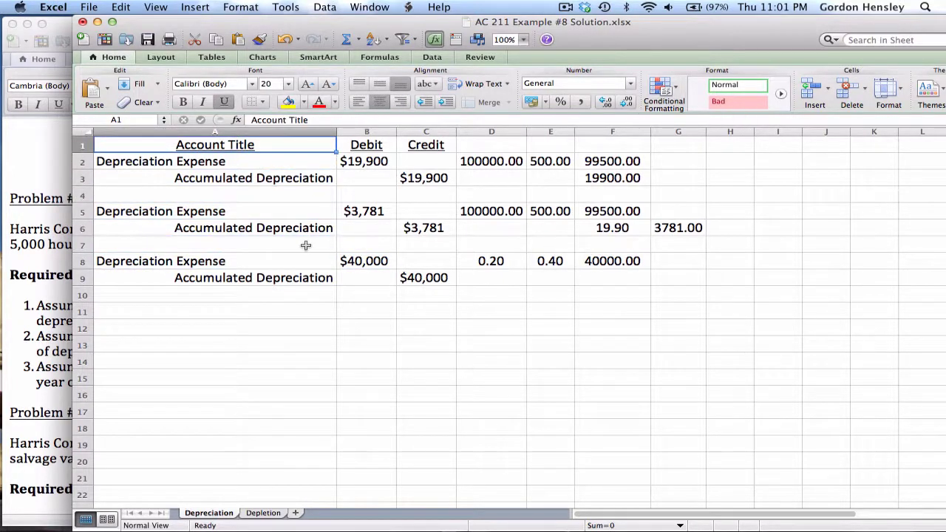
Bring the Word problem document forward and scroll to Problem #2's 33,000-ton depletion requirement.
click(43, 303)
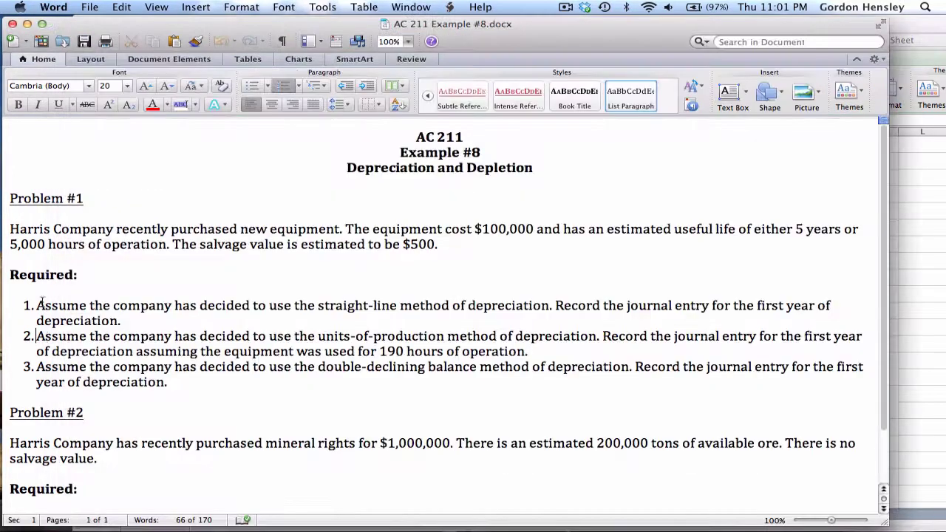
click(89, 411)
scroll(88, 409, down, 3)
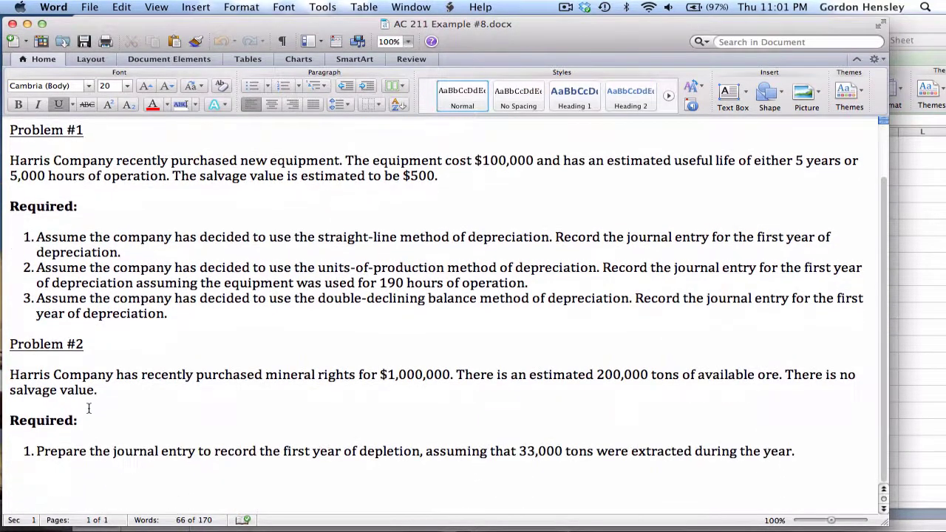
click(89, 409)
On the Depletion sheet, type Depletion Expense in A2 and Accumulated Depletion in A3.
click(902, 36)
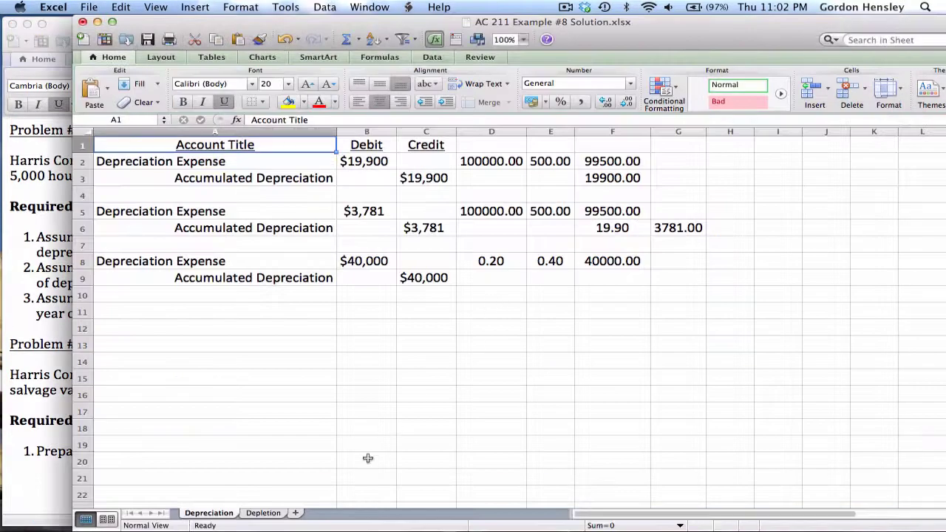
click(268, 512)
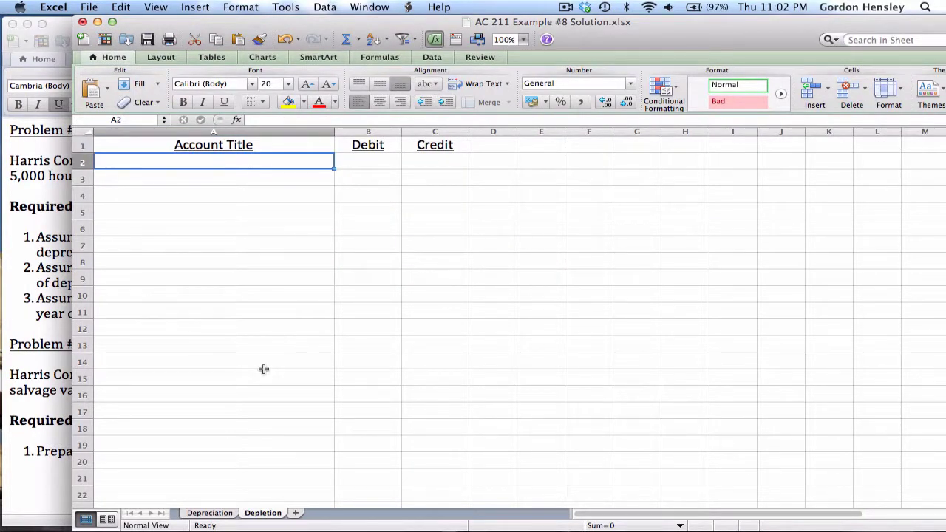
text(Depletion )
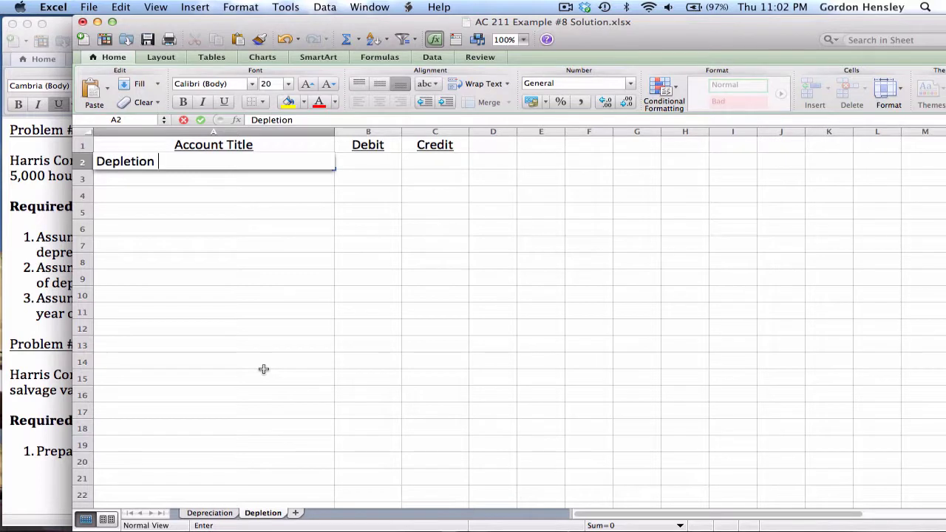
text(Expense)
key(Return)
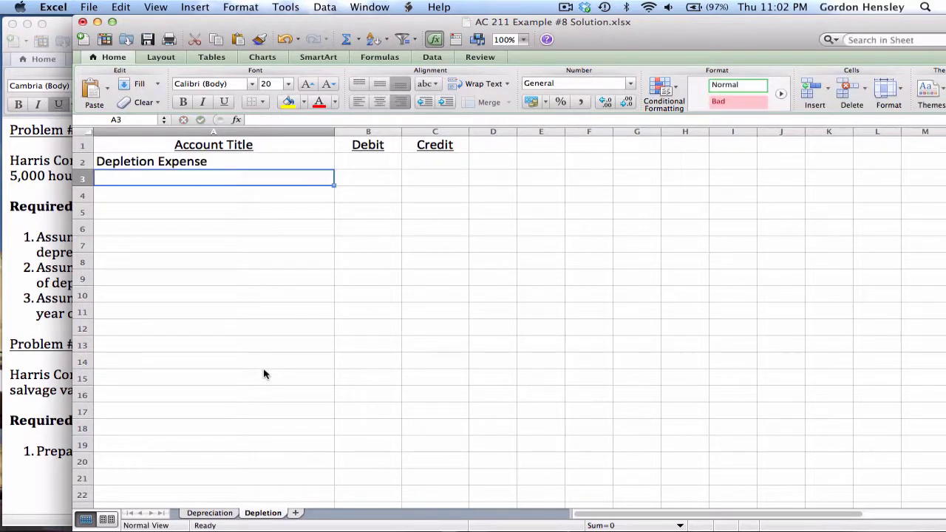
text(Accum)
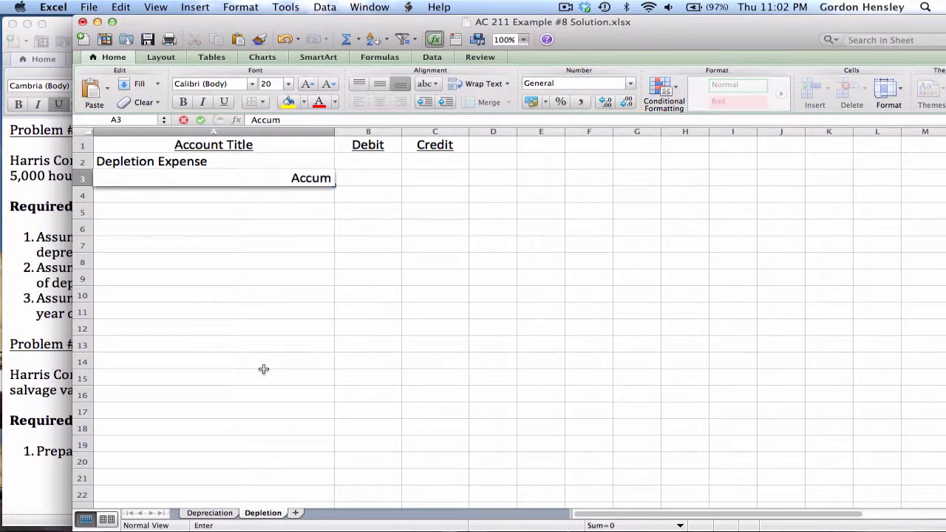
text(ulated D)
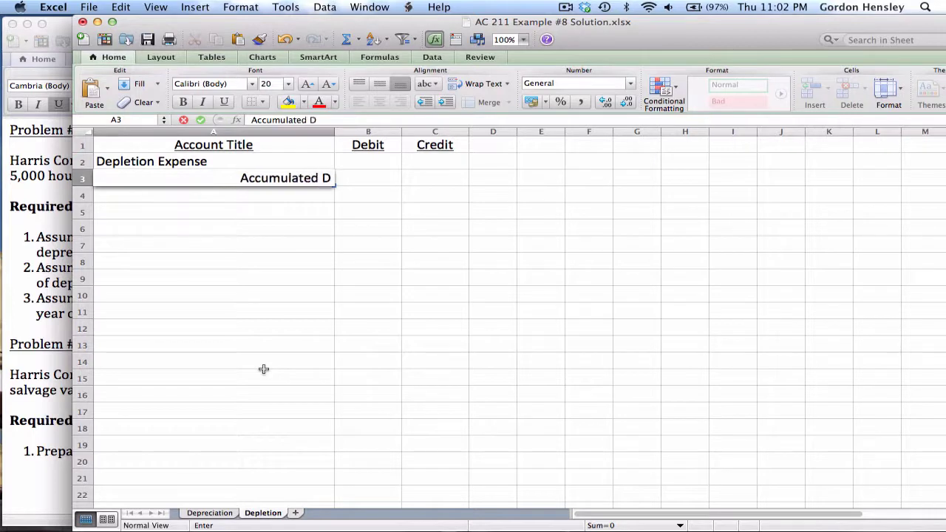
text(epletion)
key(Return)
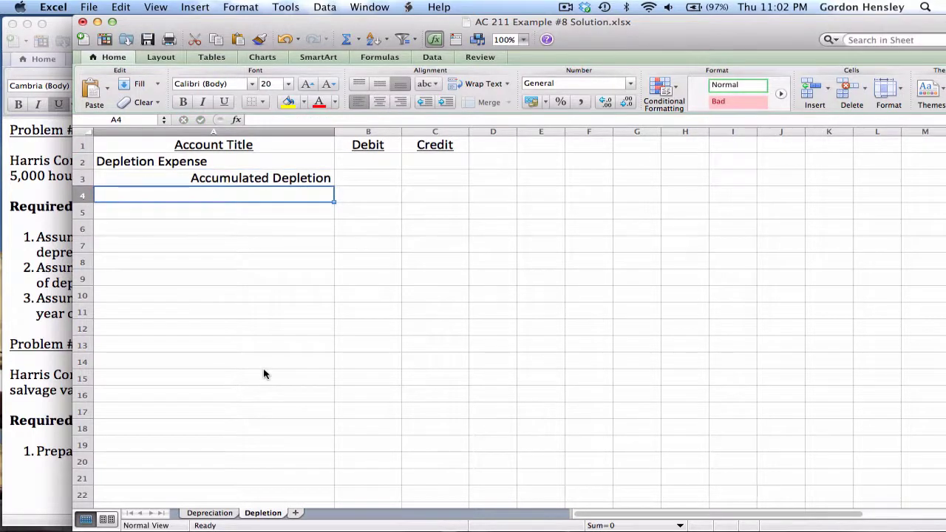
Return to B2, then reread Problem #2's $1,000,000 mineral rights and 200,000 tons in Word.
key(Up)
key(Up)
key(Right)
key(Right)
key(Right)
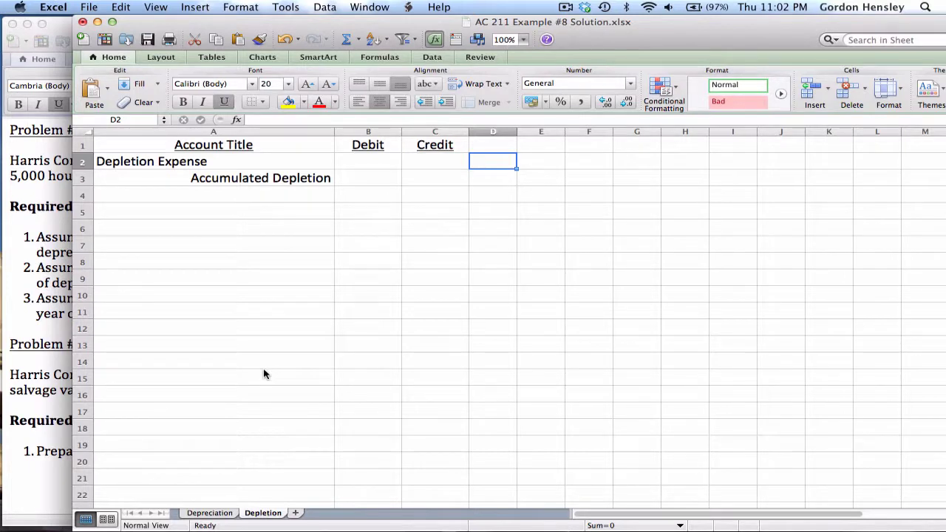
key(Left)
key(Left)
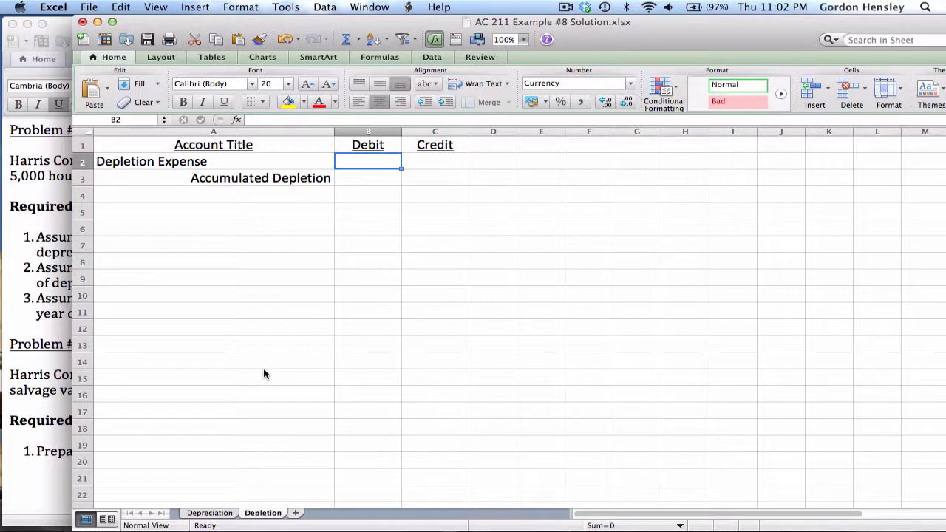
click(26, 346)
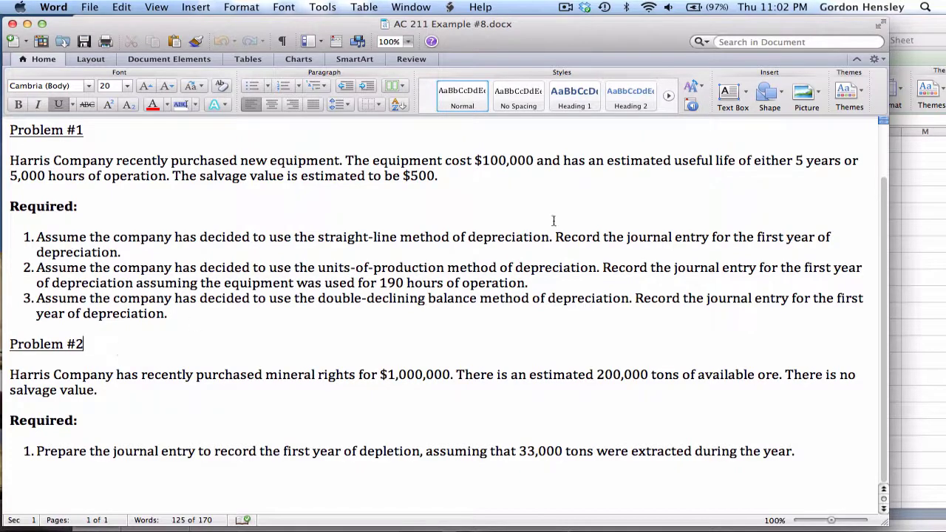
Compute the per-ton depletion rate in B2 as =1000000/200000.
click(900, 26)
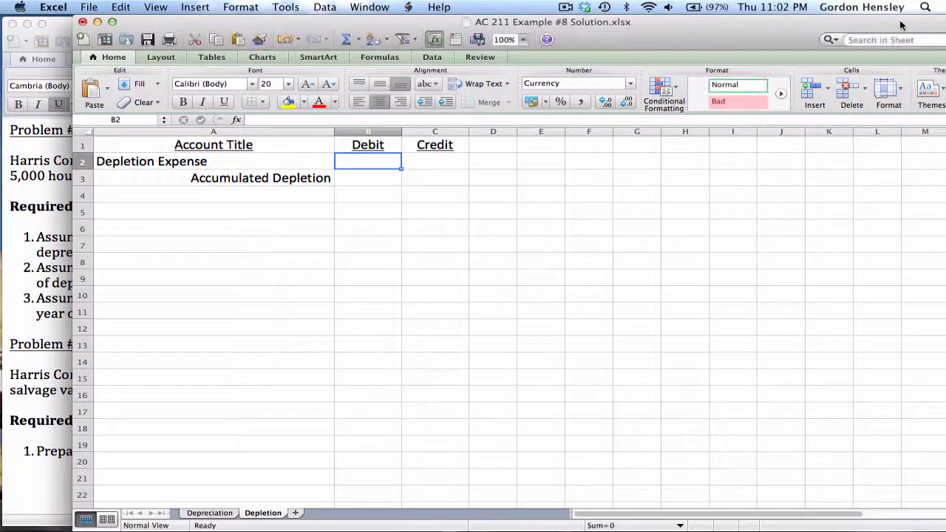
text(=)
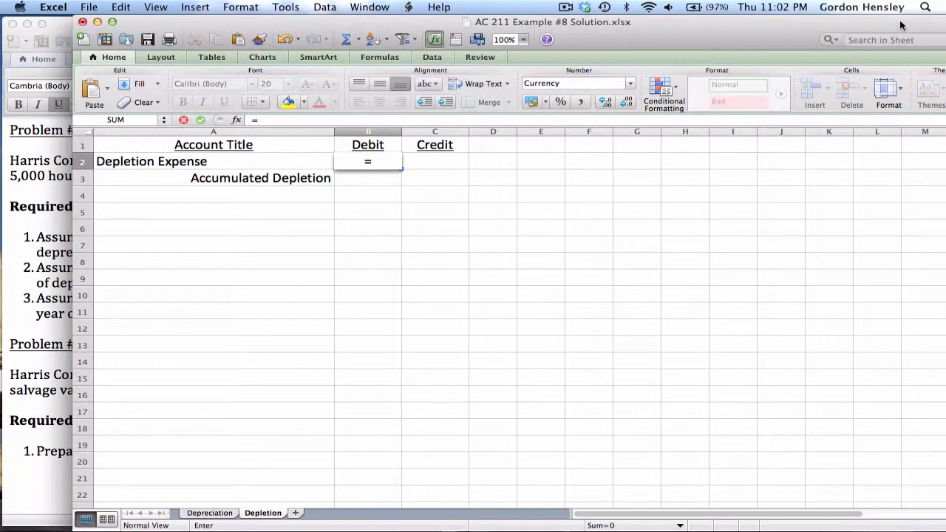
text(1000000/)
key(BackSpace)
key(BackSpace)
key(BackSpace)
key(BackSpace)
key(BackSpace)
key(BackSpace)
key(BackSpace)
text(000000/)
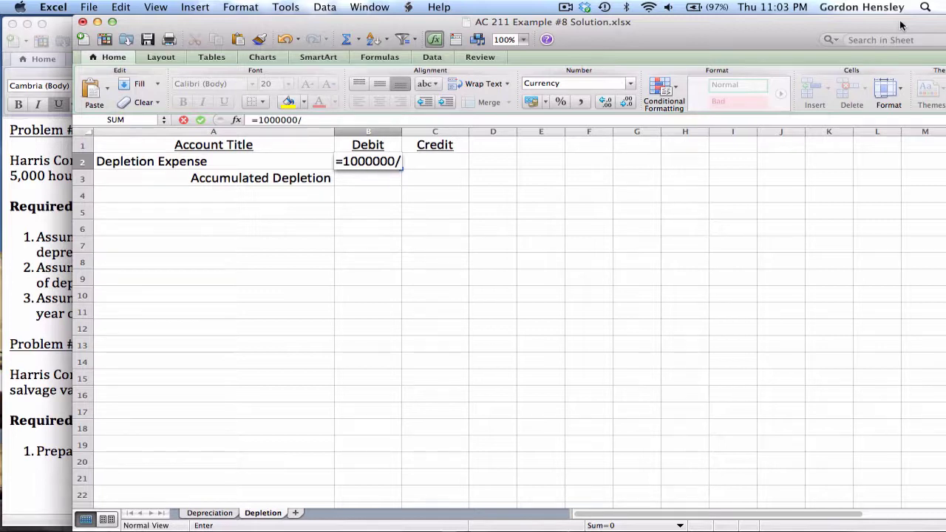
text(200000)
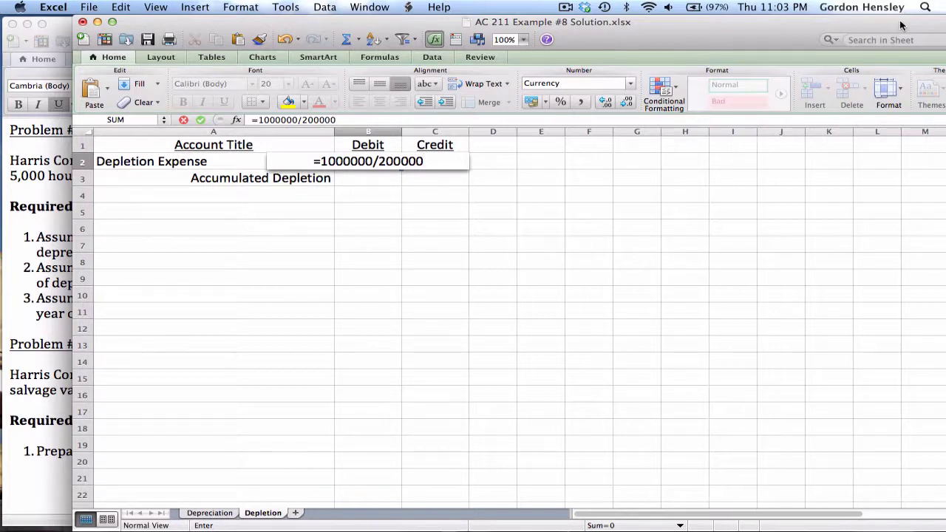
key(Return)
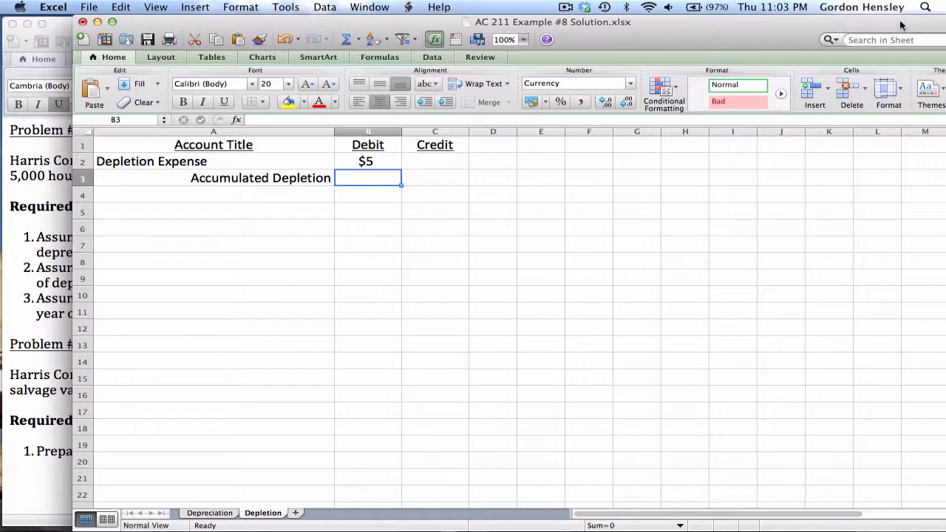
Replace B2 with =5*33000 for the 165,000 debit, and enter 165,000 credit in C3.
key(Up)
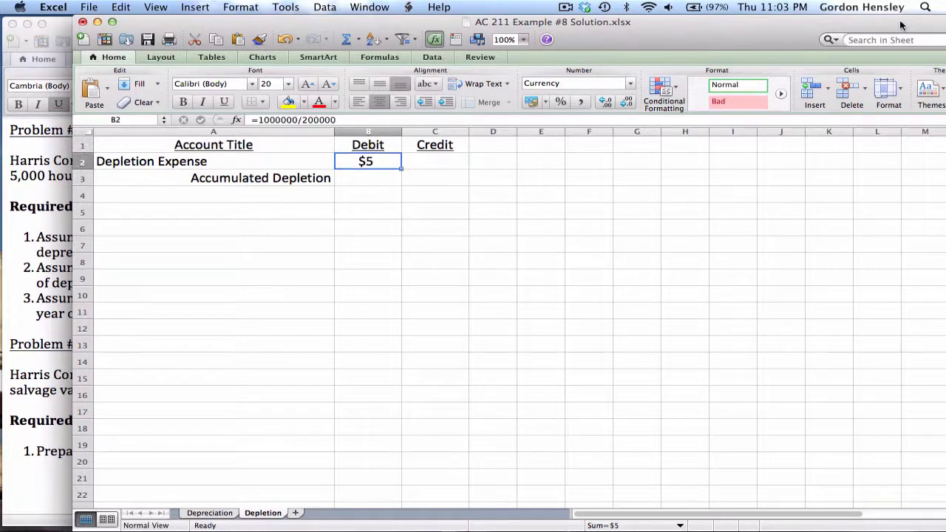
text(=5)
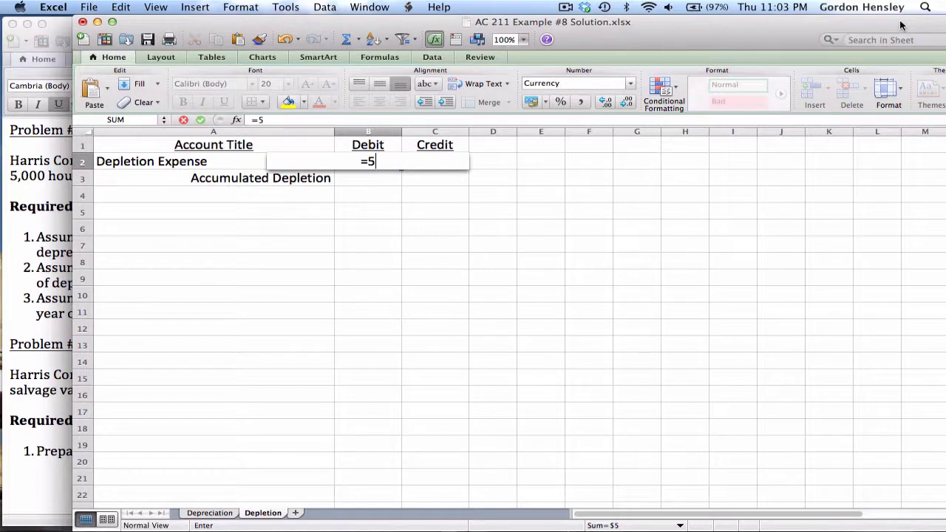
text(*33000)
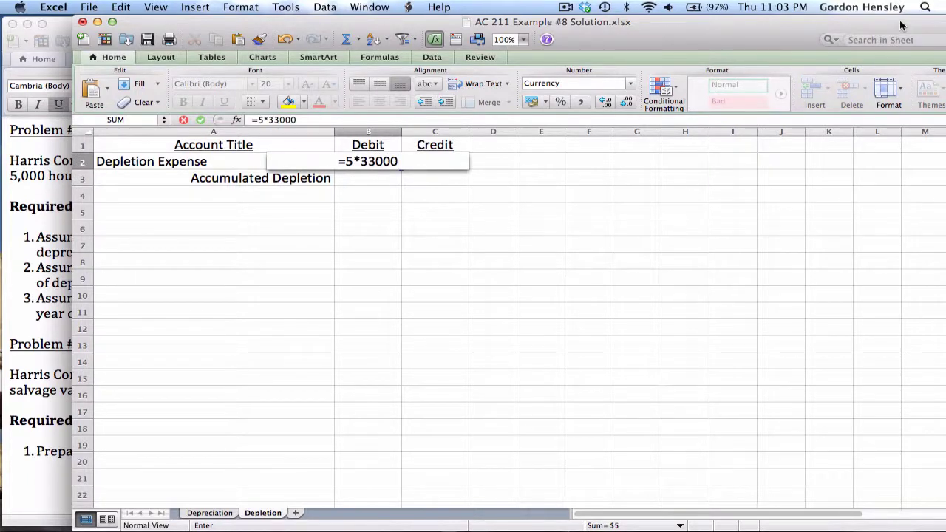
key(Return)
key(Right)
text(1)
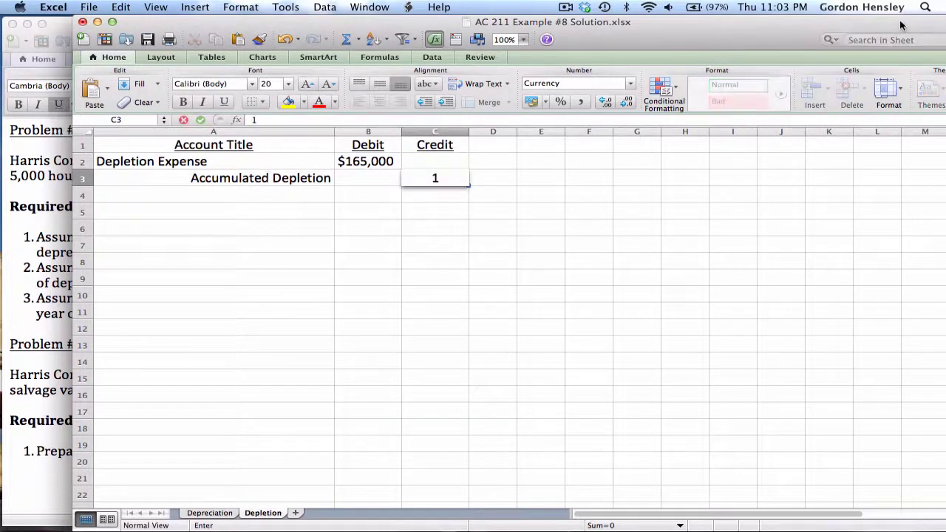
text(65,000)
key(Return)
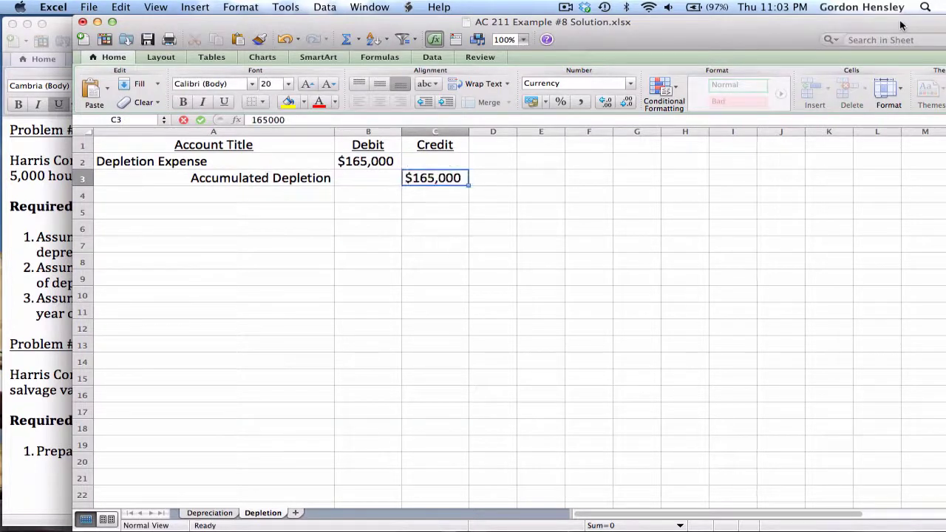
key(Left)
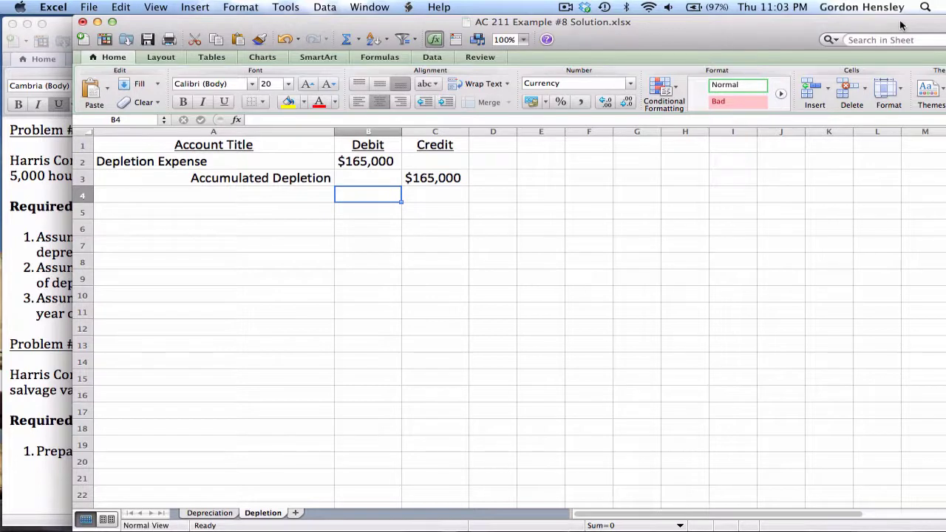